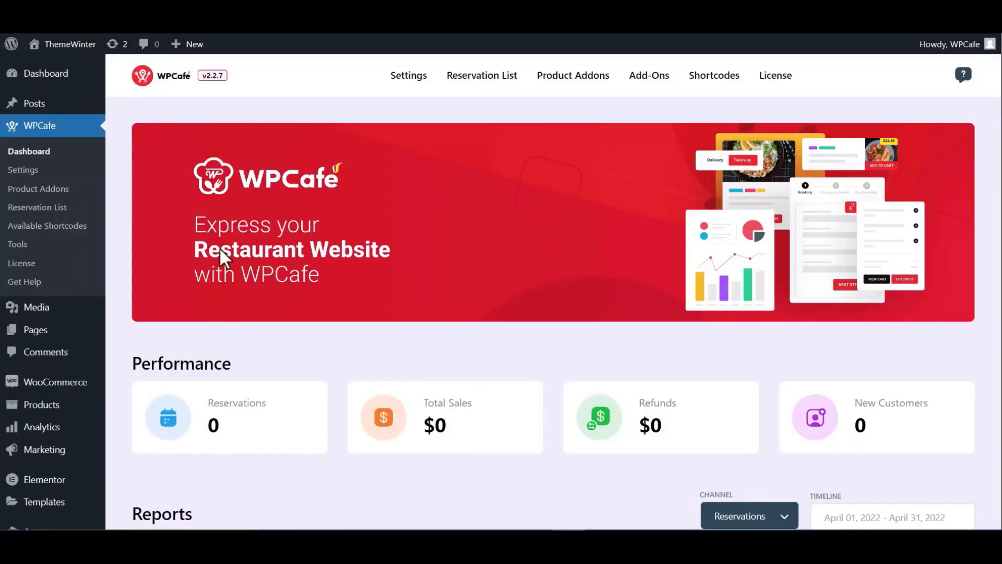
# Switch on the Table Layout extension under WPCafe Tools and save it.
pyautogui.click(75, 254)
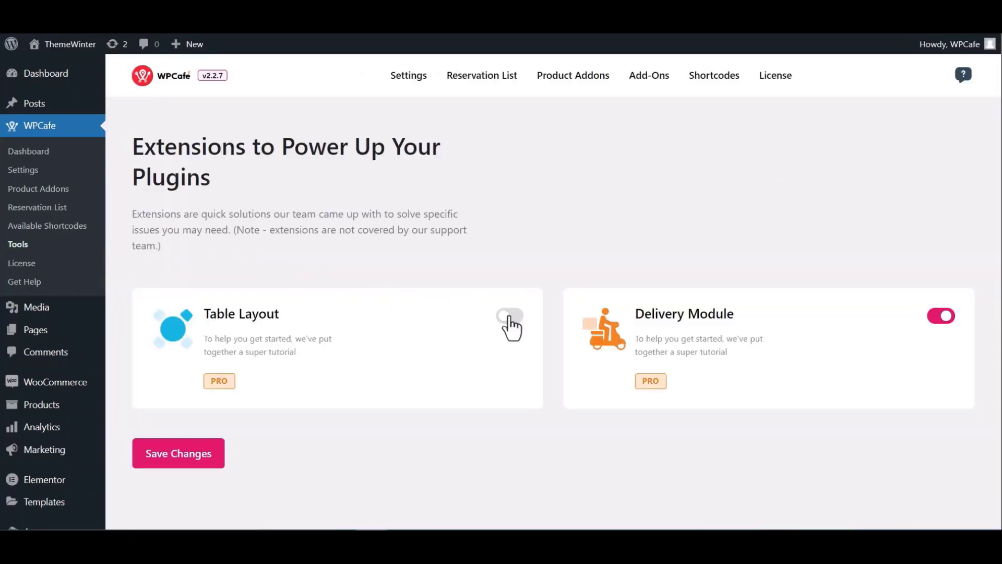
pyautogui.click(510, 324)
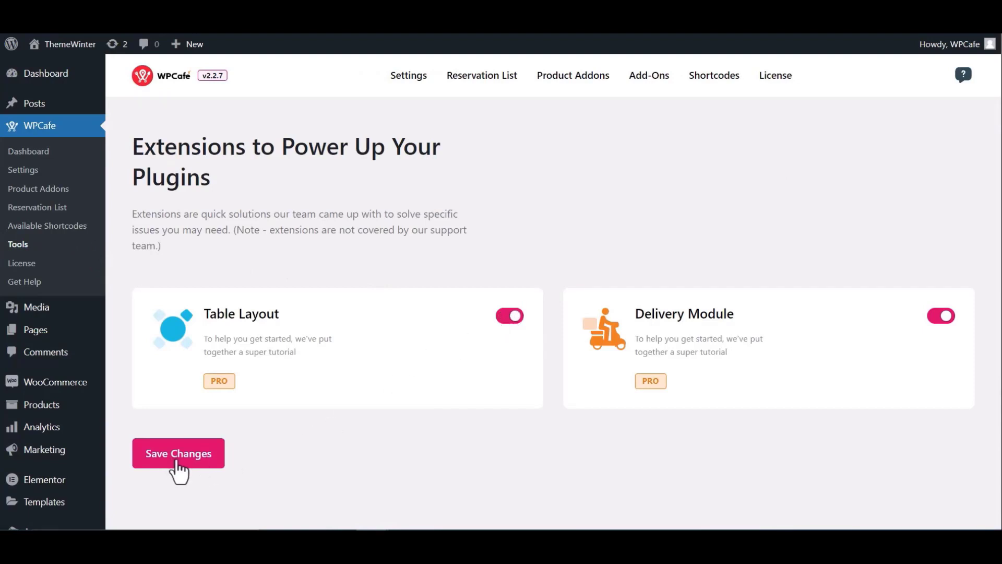
pyautogui.click(177, 463)
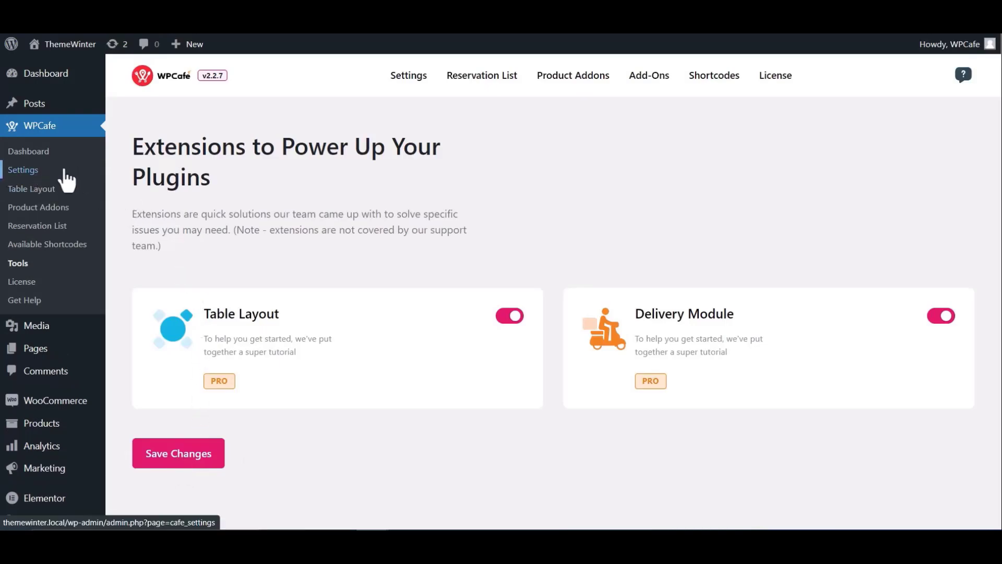
# Open the reservation schedule settings and set seat capacity to 22.
pyautogui.click(65, 172)
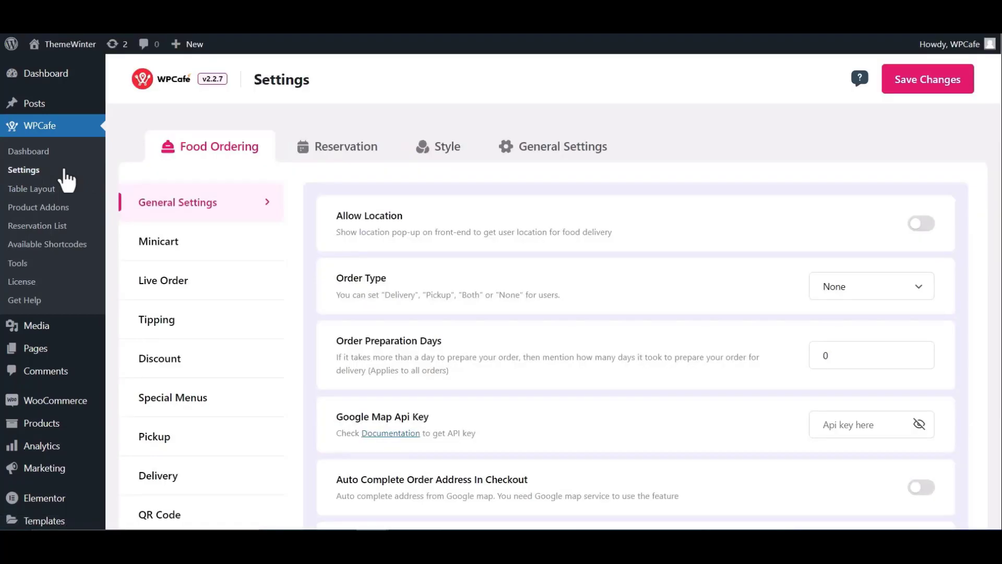
pyautogui.click(356, 149)
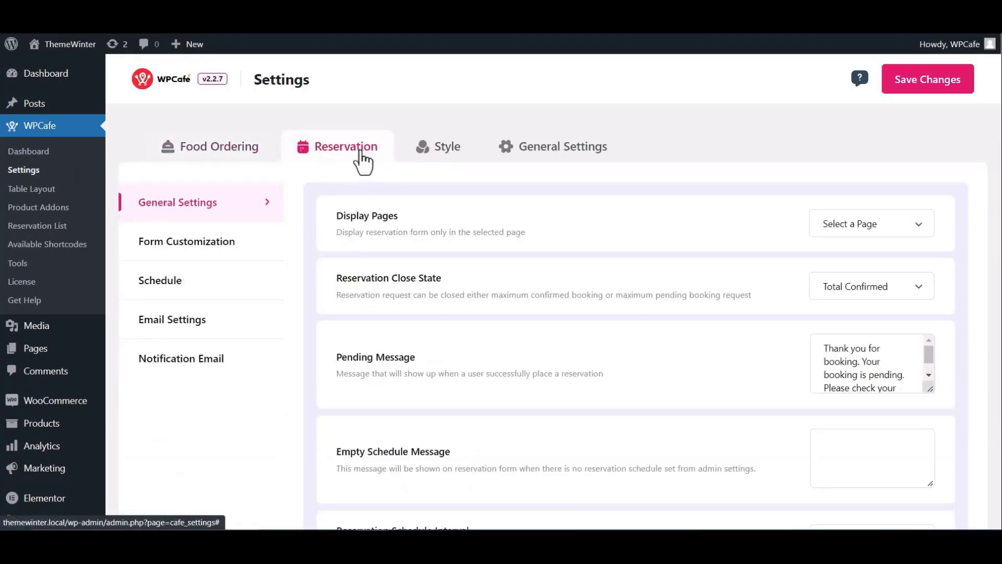
pyautogui.click(249, 292)
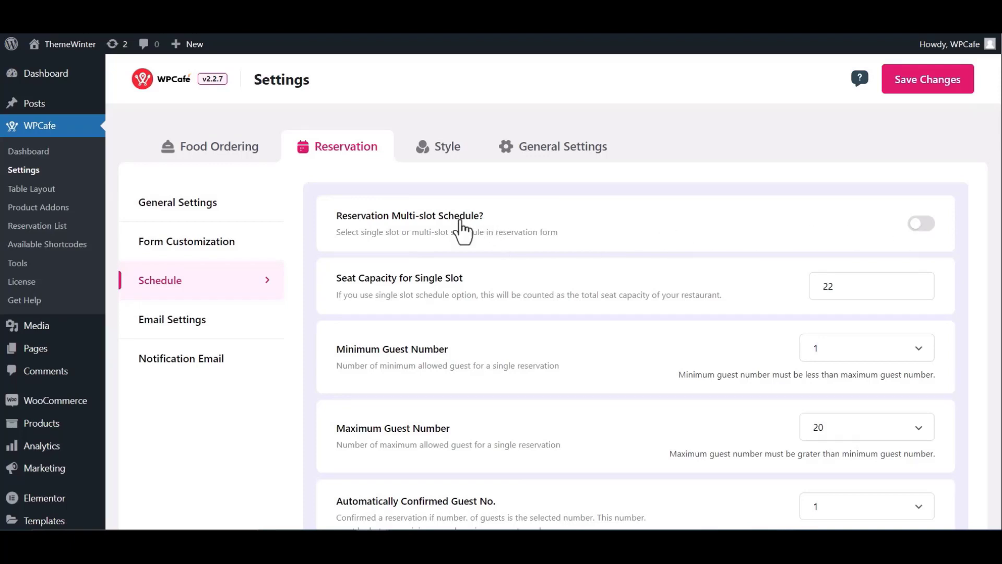
pyautogui.moveTo(861, 286)
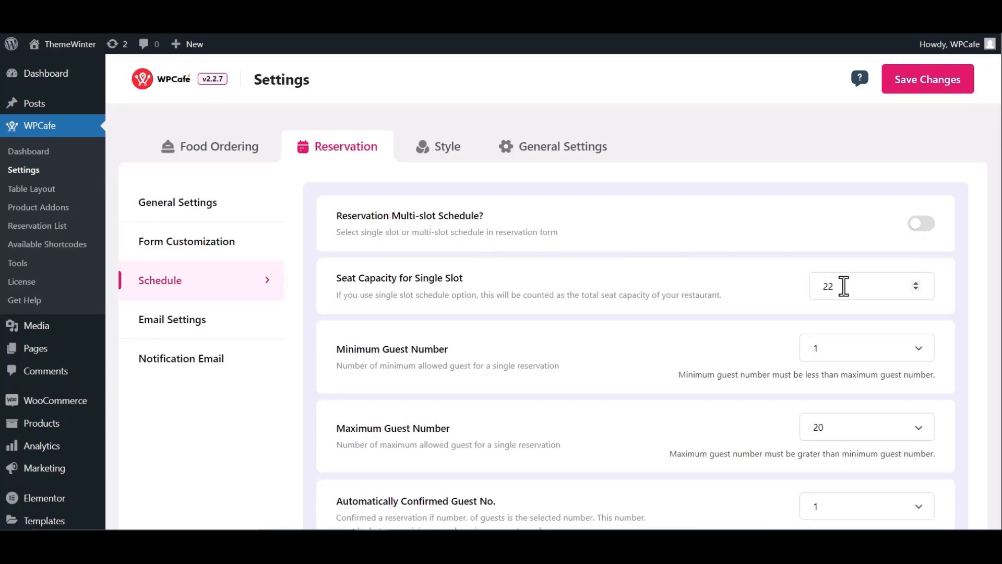
pyautogui.moveTo(844, 286); pyautogui.dragTo(819, 287)
pyautogui.click(792, 287)
pyautogui.scroll(-1, 792, 287)
pyautogui.scroll(1, 837, 298)
# Set minimum guests to 1 and maximum to 20, then save the schedule.
pyautogui.click(848, 354)
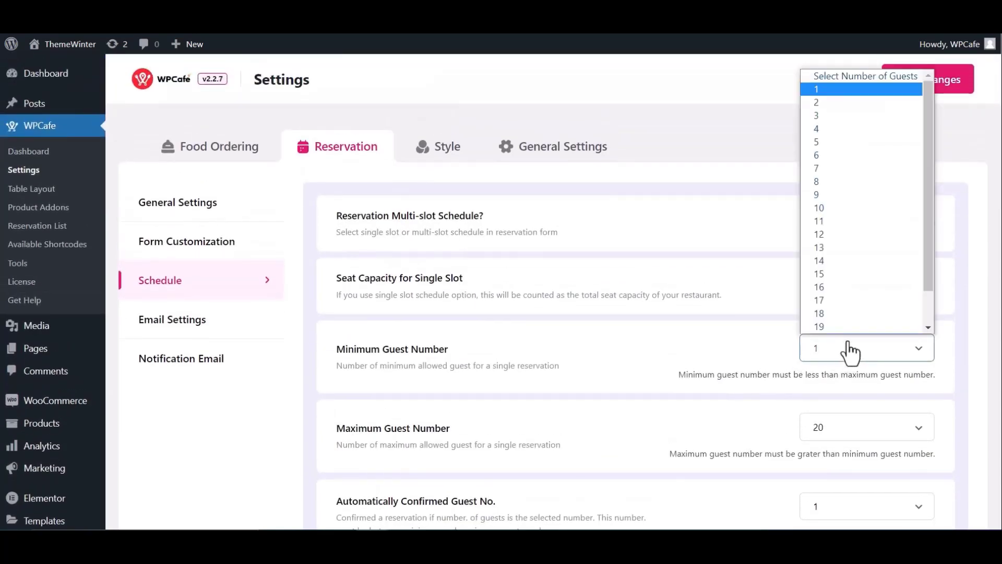
pyautogui.click(852, 89)
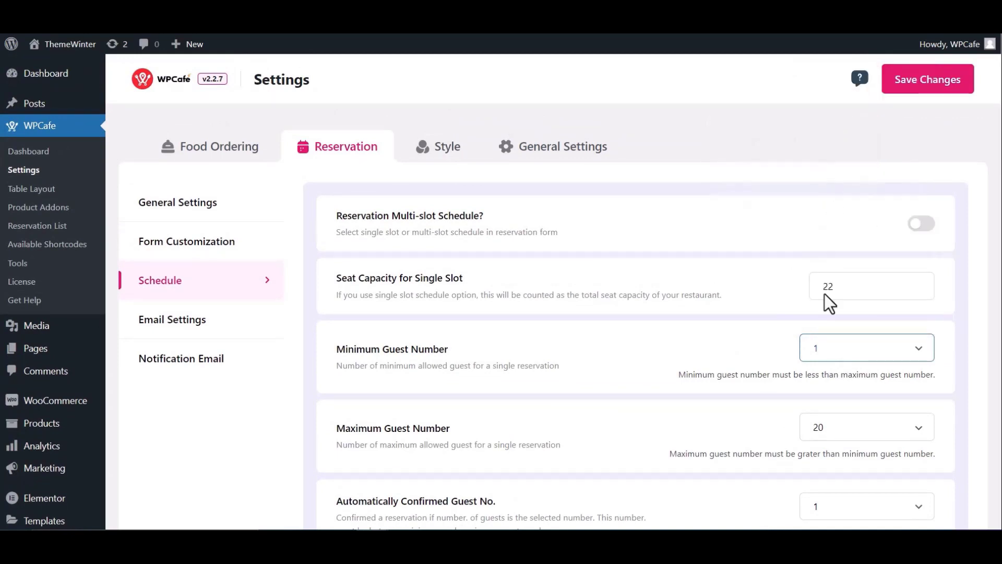
pyautogui.click(832, 434)
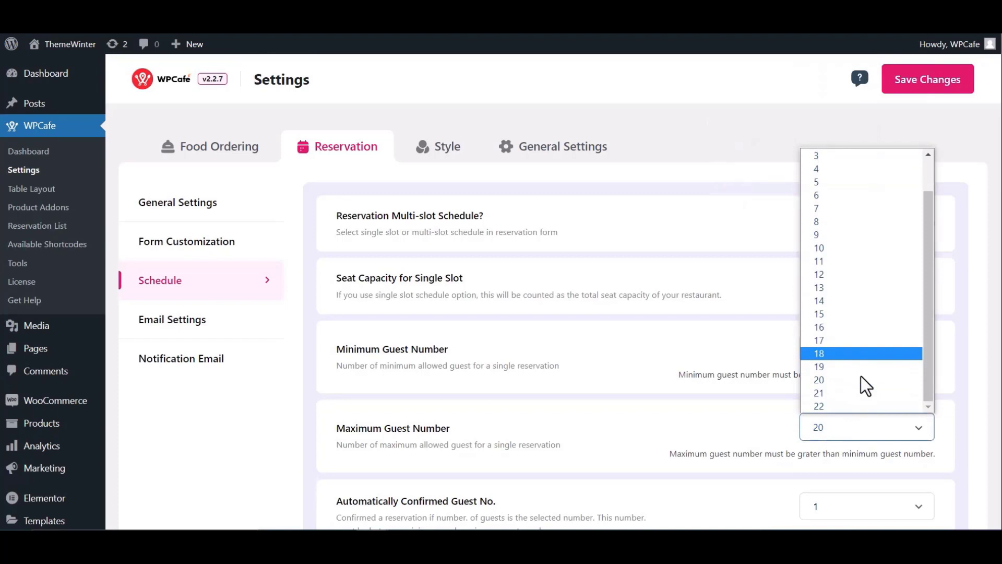
pyautogui.click(845, 392)
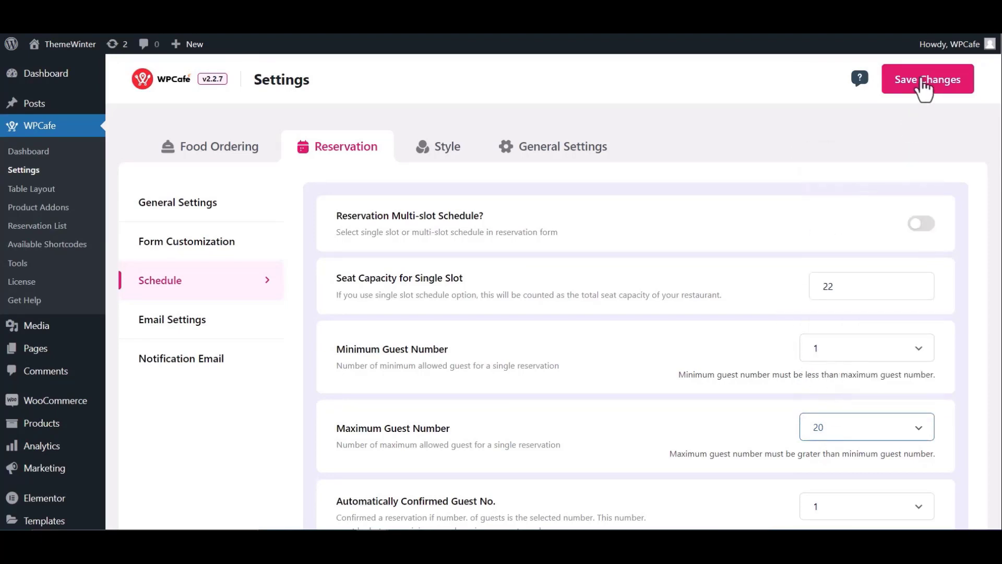
pyautogui.click(923, 90)
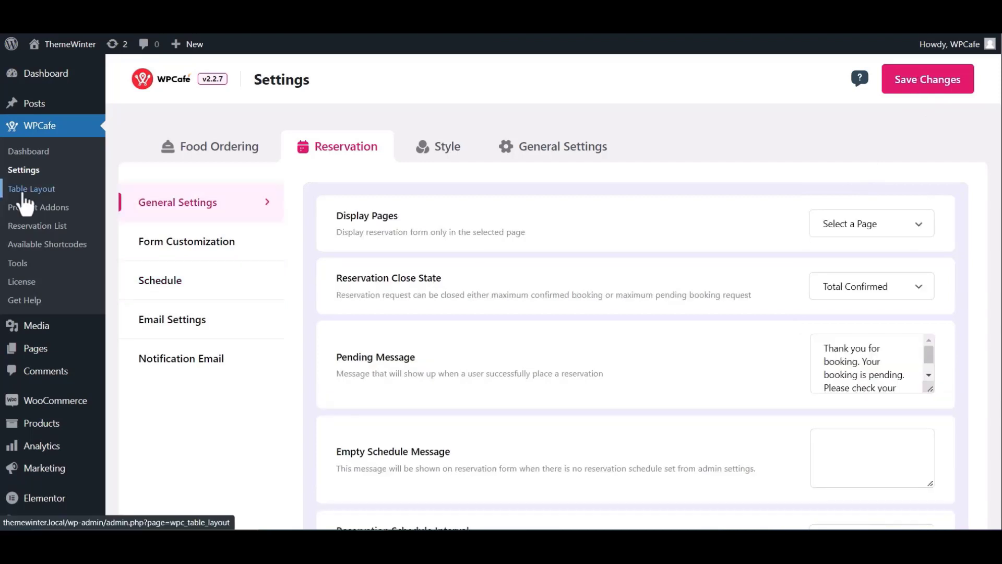
pyautogui.click(24, 191)
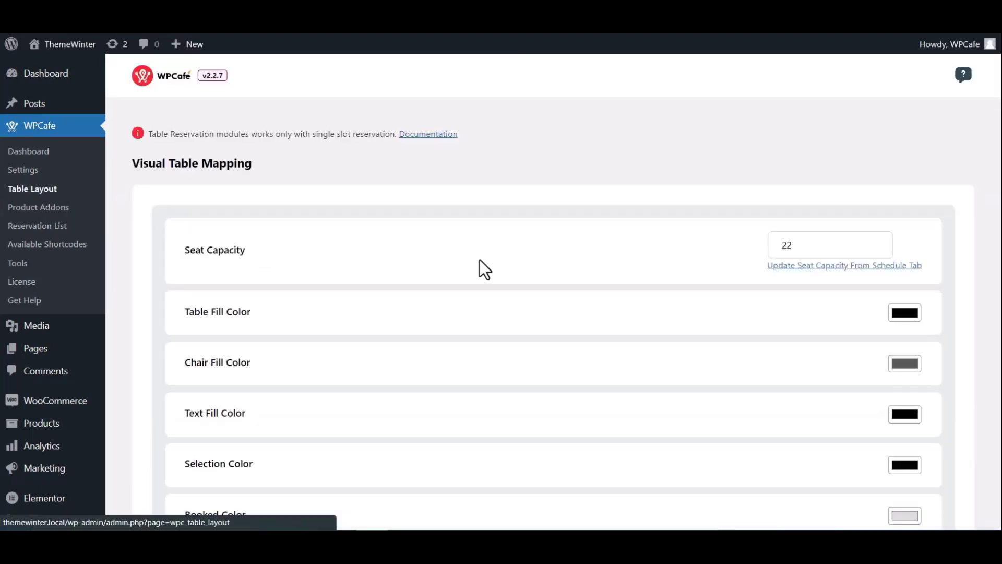
pyautogui.scroll(-1, 492, 264)
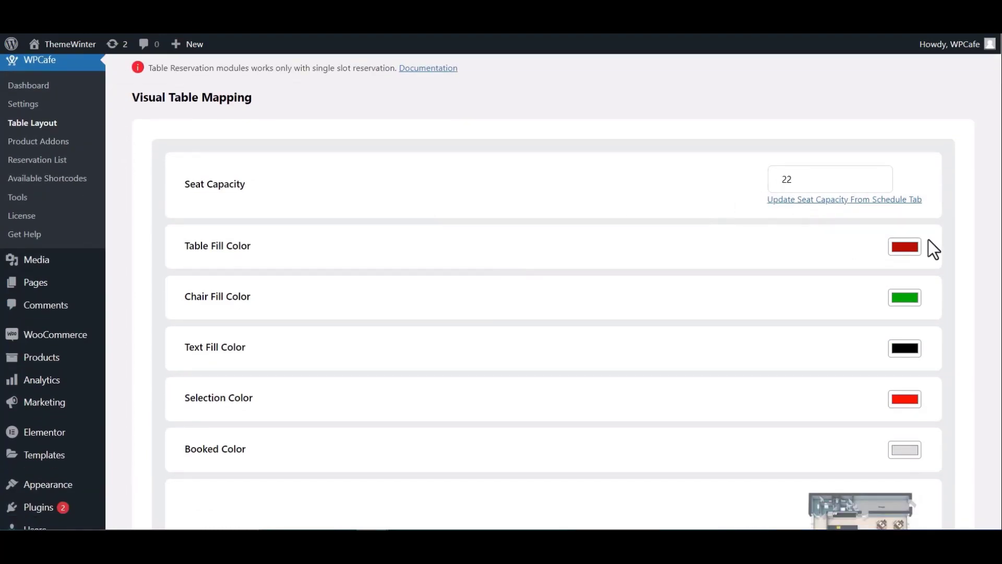
pyautogui.click(913, 246)
pyautogui.click(851, 248)
pyautogui.scroll(-1, 875, 248)
pyautogui.click(899, 231)
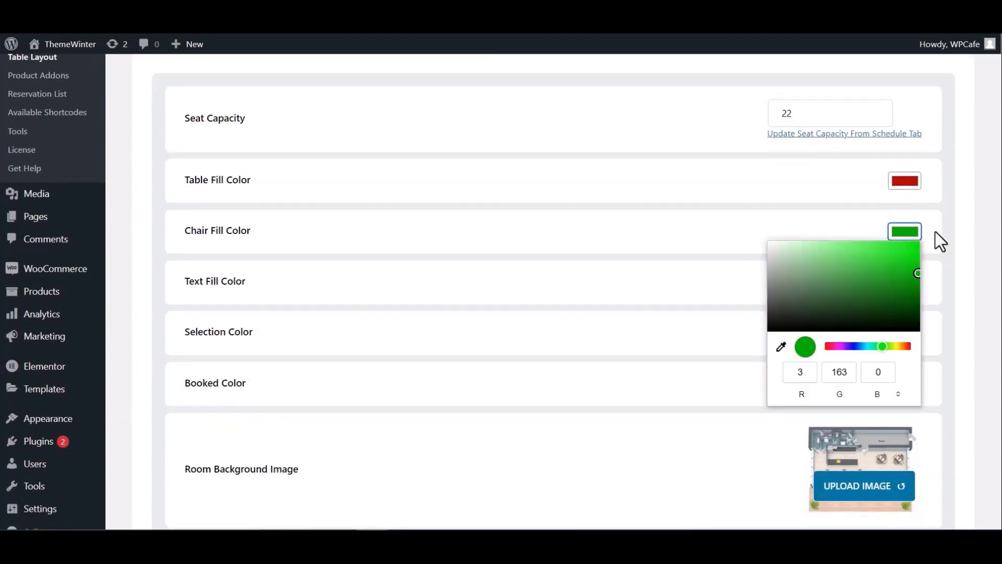
pyautogui.click(940, 292)
pyautogui.click(909, 288)
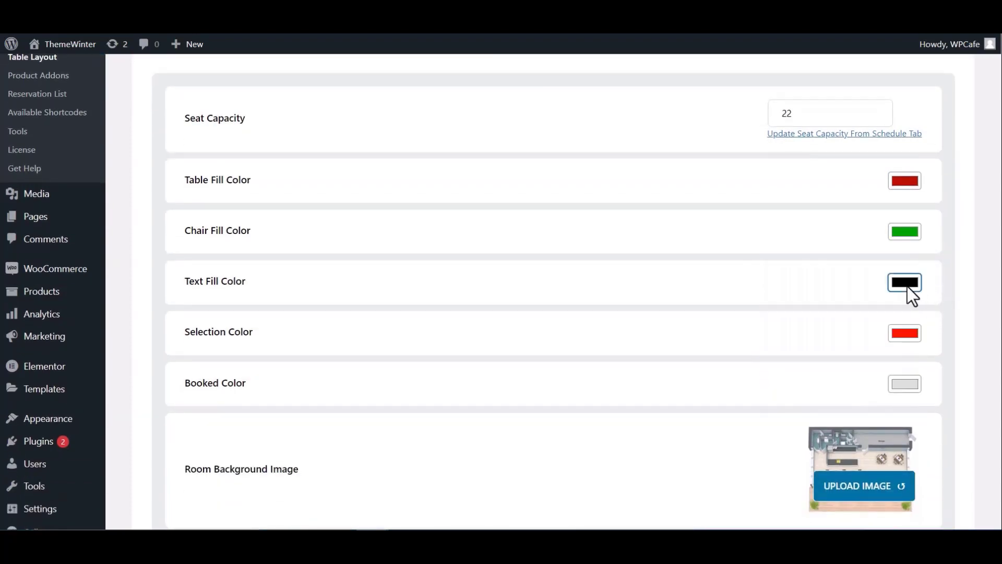
pyautogui.click(937, 289)
pyautogui.click(913, 331)
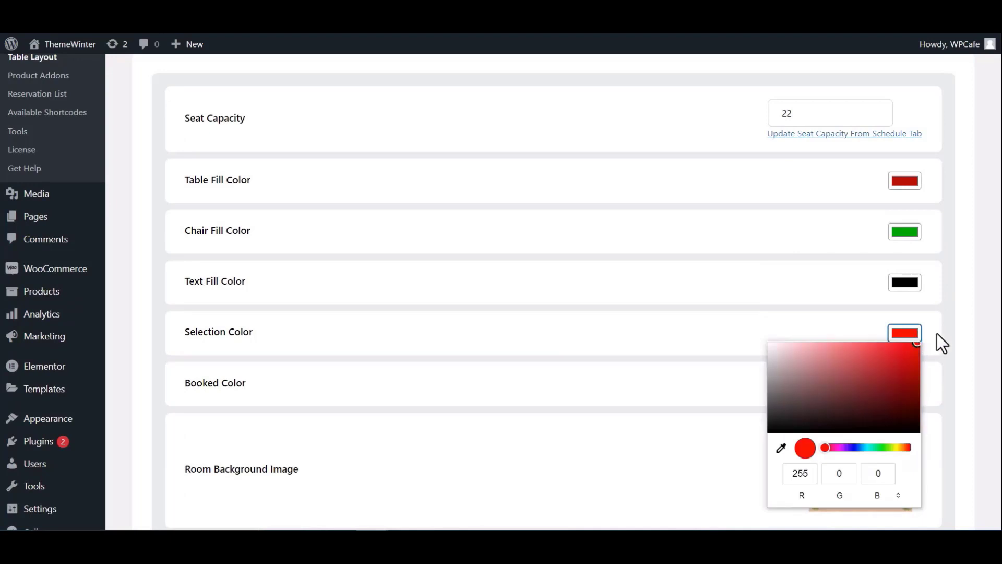
pyautogui.click(937, 334)
pyautogui.click(913, 383)
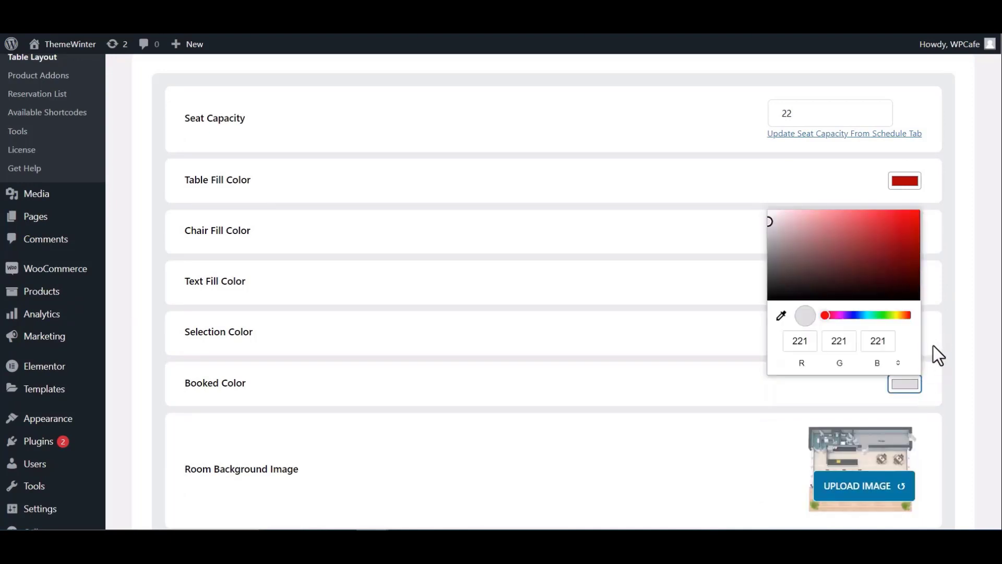
pyautogui.click(934, 362)
pyautogui.scroll(-3, 934, 364)
pyautogui.scroll(-4, 935, 364)
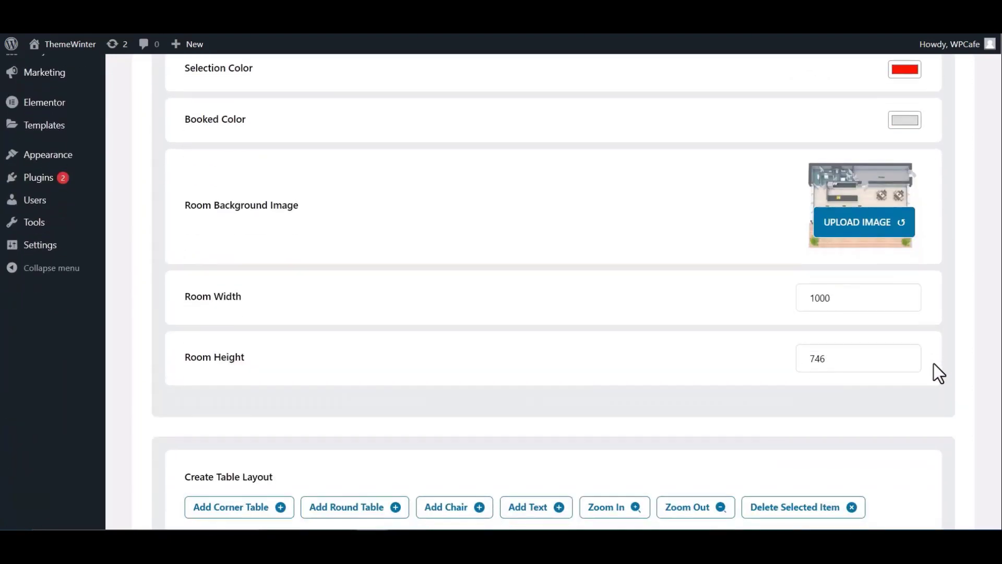
pyautogui.scroll(2, 934, 364)
pyautogui.scroll(1, 934, 364)
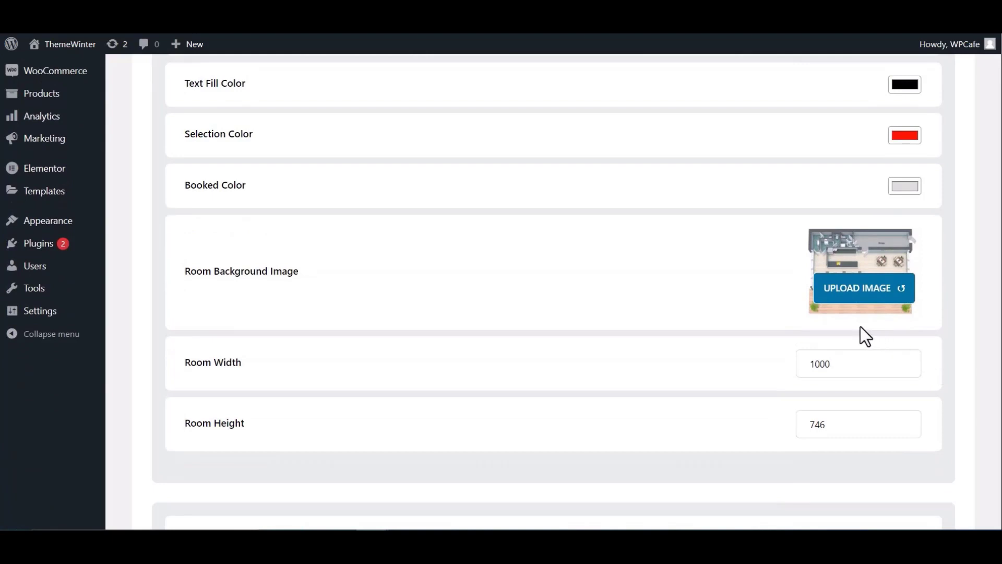
pyautogui.click(873, 292)
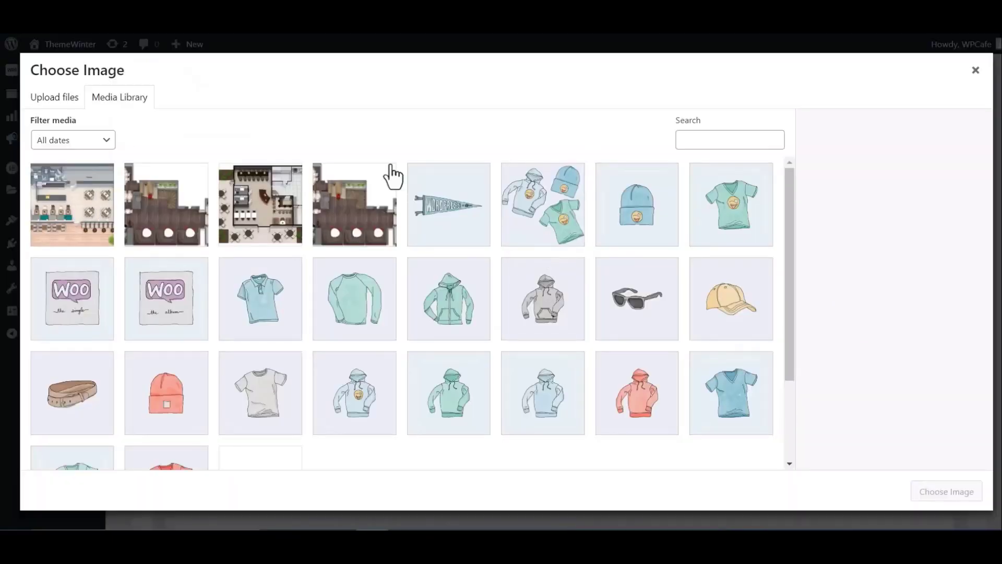
pyautogui.click(974, 71)
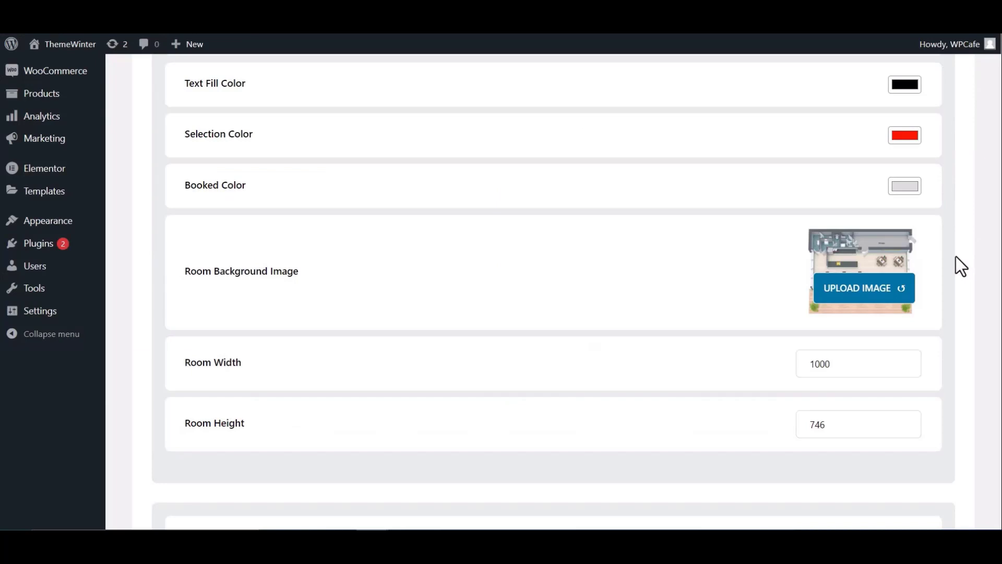
pyautogui.scroll(-1, 950, 258)
pyautogui.moveTo(857, 298); pyautogui.dragTo(806, 298)
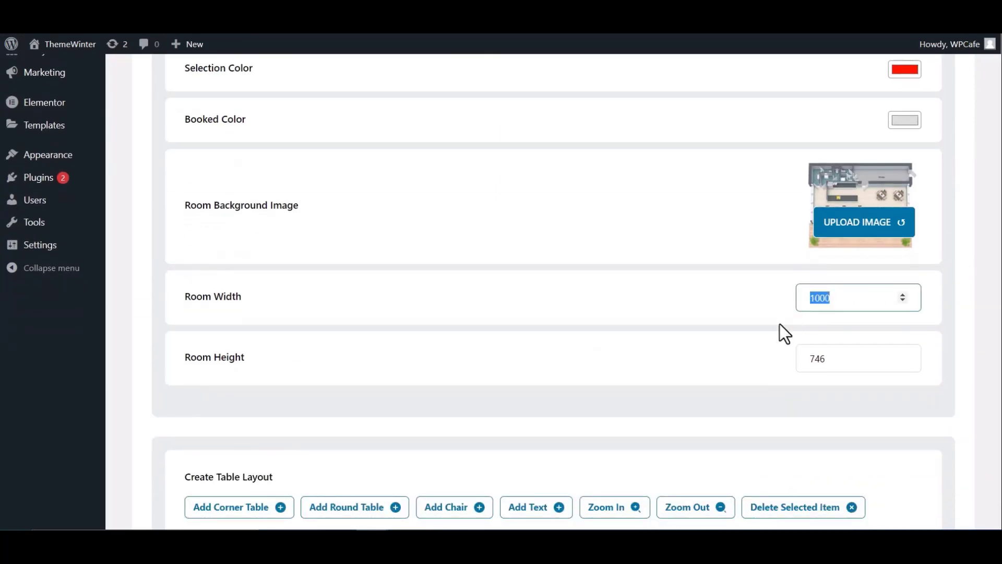
pyautogui.click(539, 319)
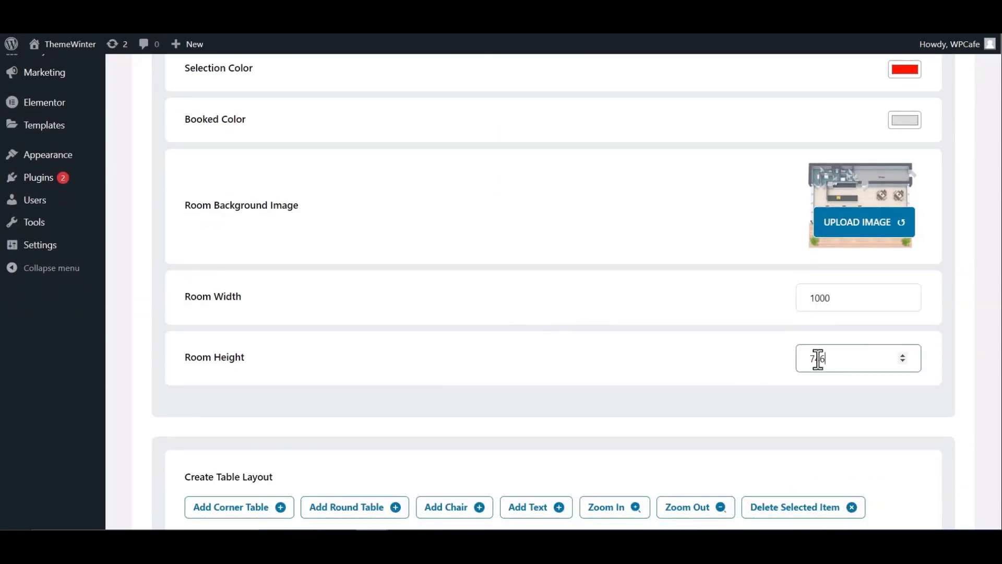
pyautogui.moveTo(825, 358); pyautogui.dragTo(759, 357)
pyautogui.click(759, 357)
pyautogui.scroll(-4, 759, 357)
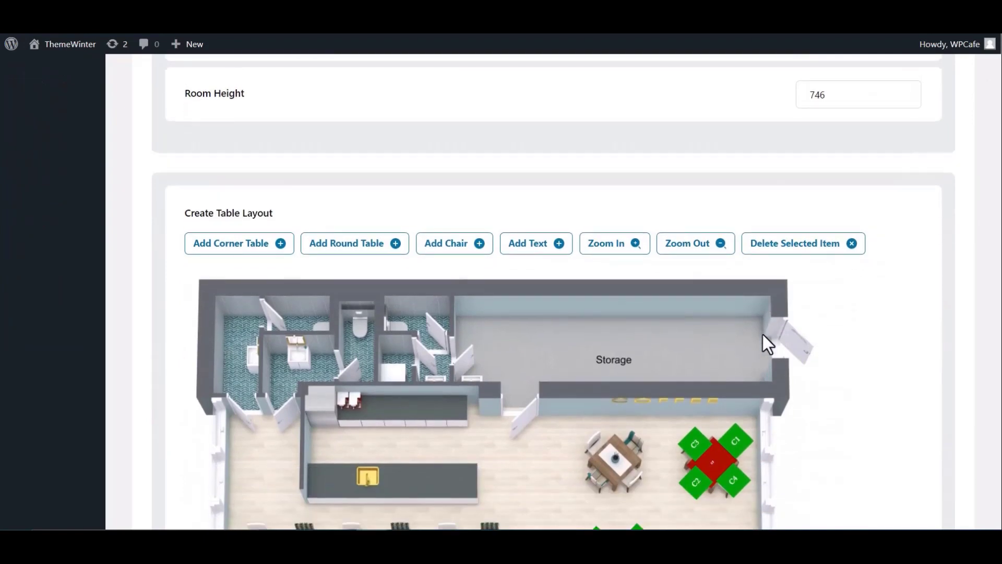
pyautogui.scroll(-1, 763, 334)
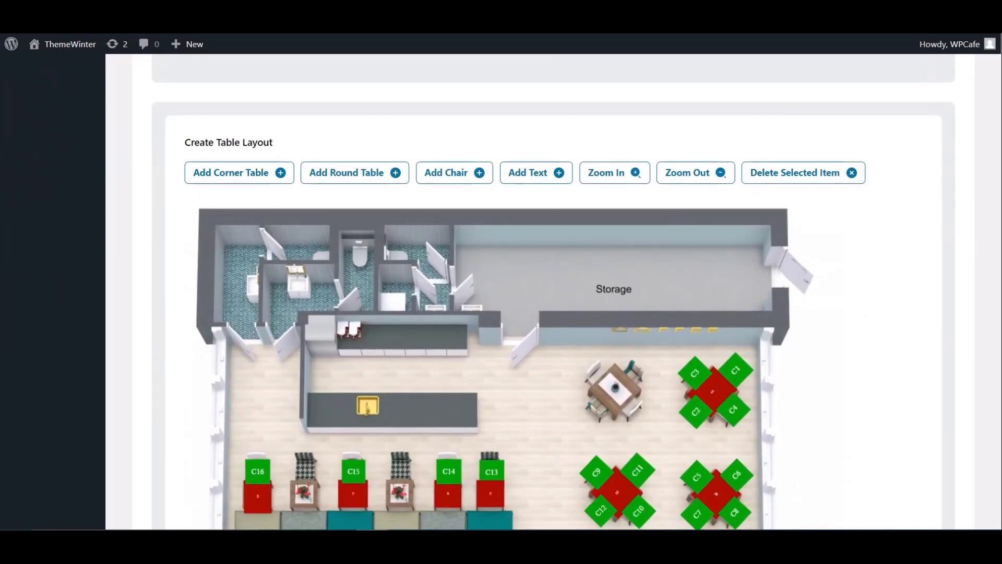
pyautogui.scroll(-1, 999, 388)
pyautogui.scroll(-1, 999, 389)
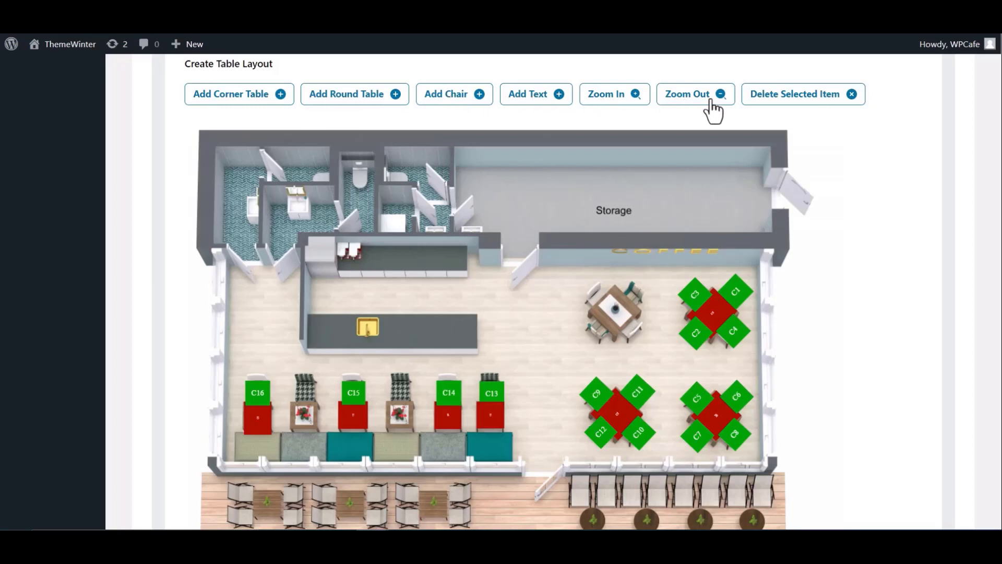
# Add a corner table, shrink it, and place it over the wooden dining table.
pyautogui.click(247, 96)
pyautogui.moveTo(272, 184); pyautogui.dragTo(573, 316)
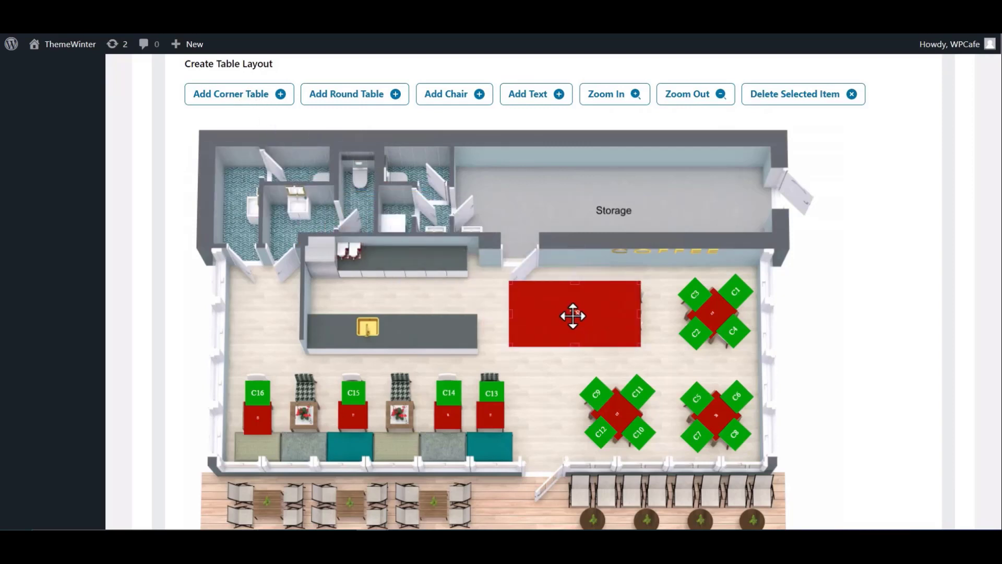
pyautogui.moveTo(641, 281); pyautogui.dragTo(503, 291)
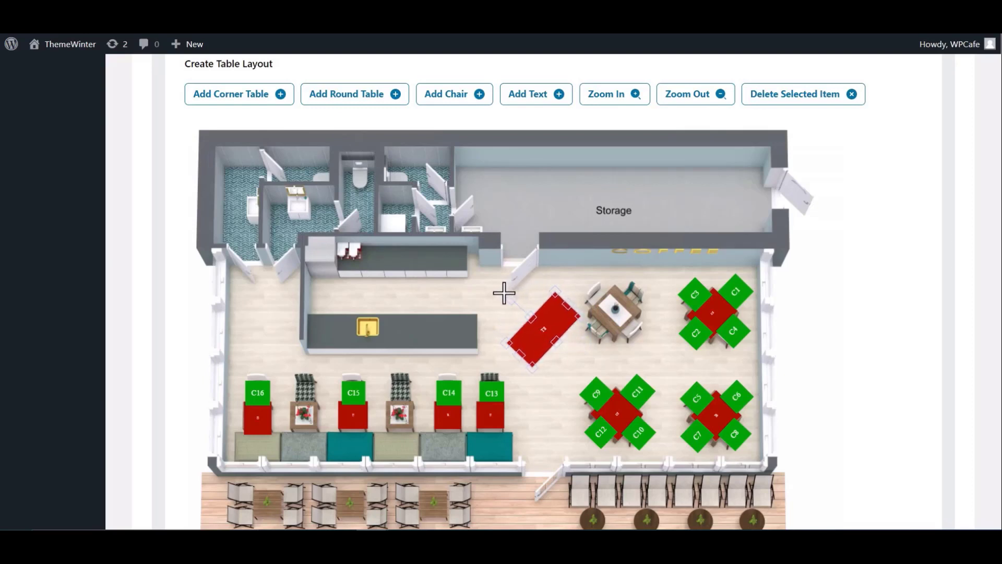
pyautogui.moveTo(548, 331)
pyautogui.mouseDown()
pyautogui.moveTo(606, 317)
pyautogui.moveTo(608, 325)
pyautogui.mouseUp()
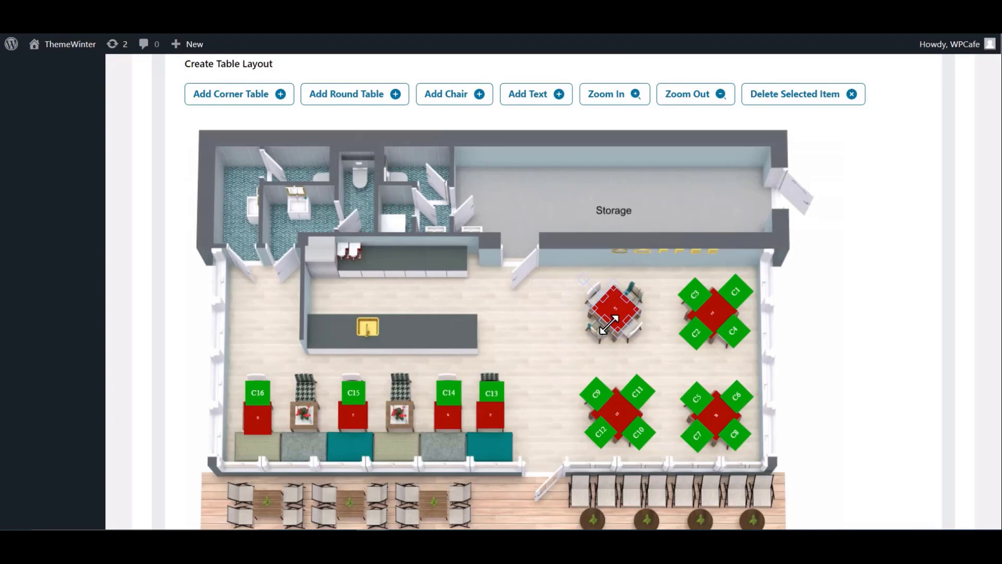
pyautogui.click(540, 326)
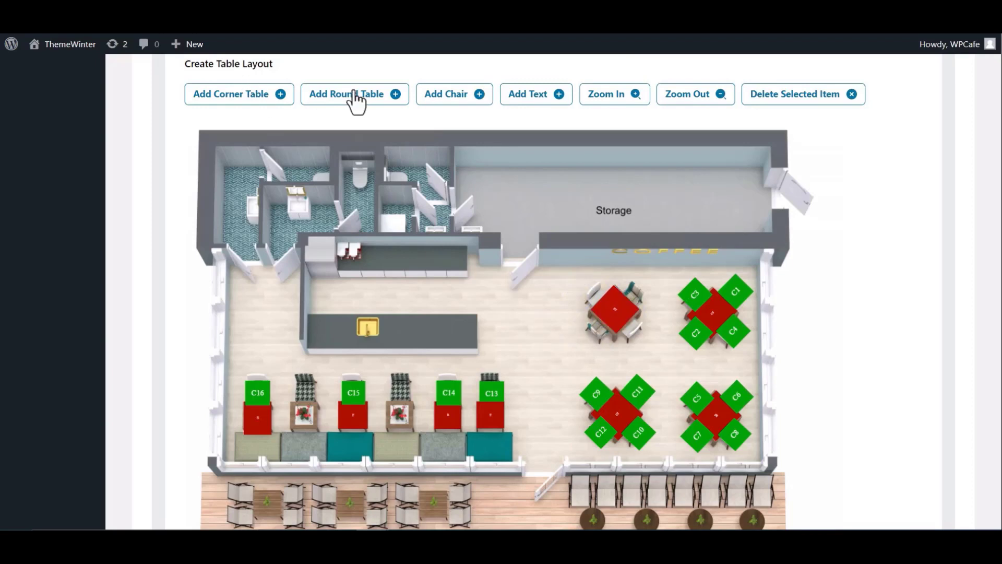
# Add chairs C17 and C18 diagonally at the red table's top-left and lower-right corners.
pyautogui.click(443, 98)
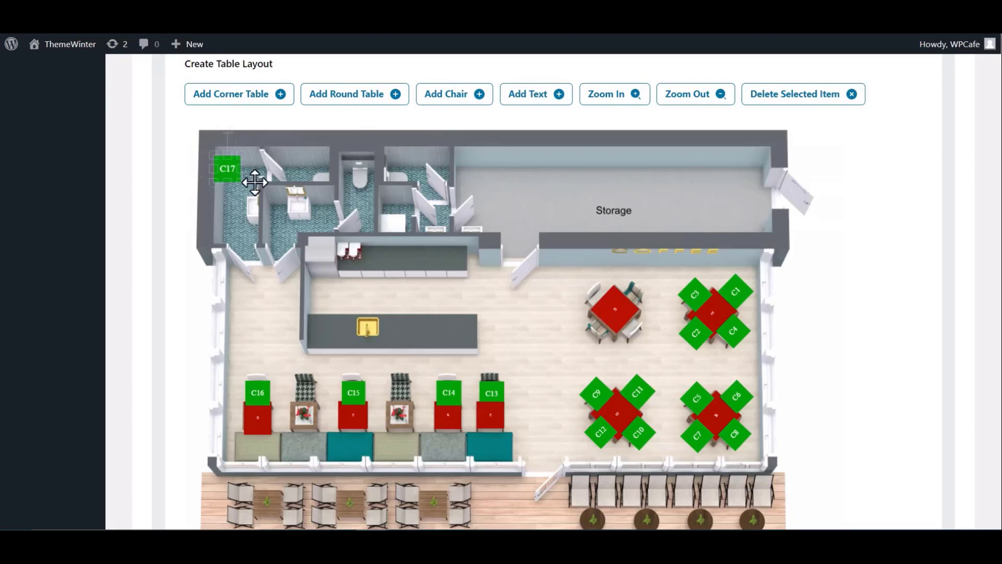
pyautogui.moveTo(224, 167); pyautogui.dragTo(568, 291)
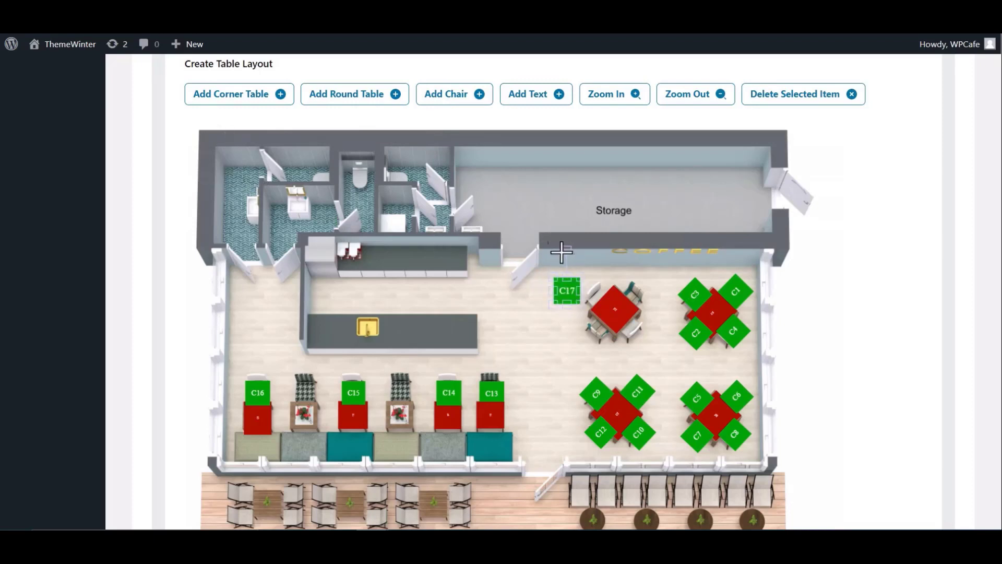
pyautogui.moveTo(561, 253); pyautogui.dragTo(523, 255)
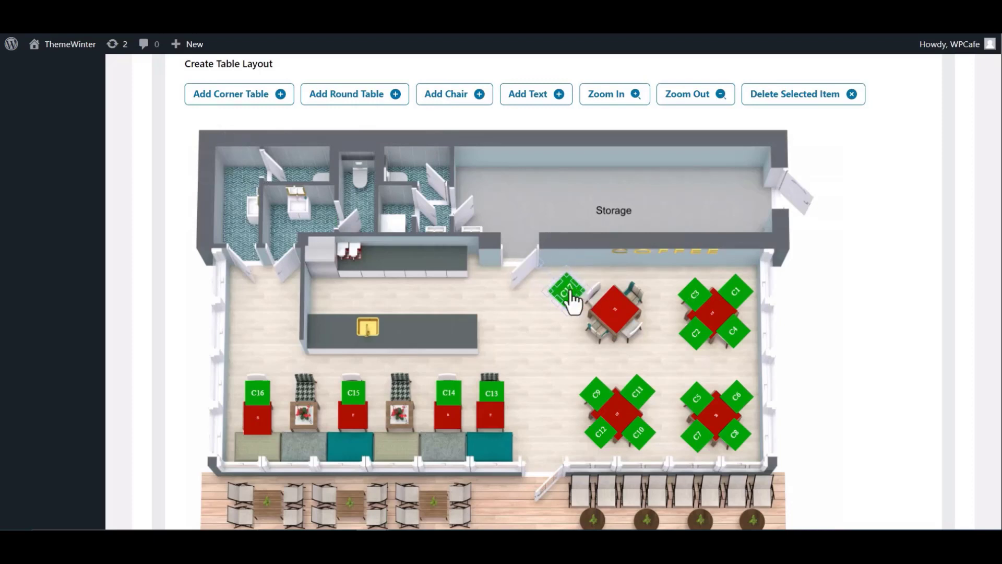
pyautogui.moveTo(568, 291); pyautogui.dragTo(596, 289)
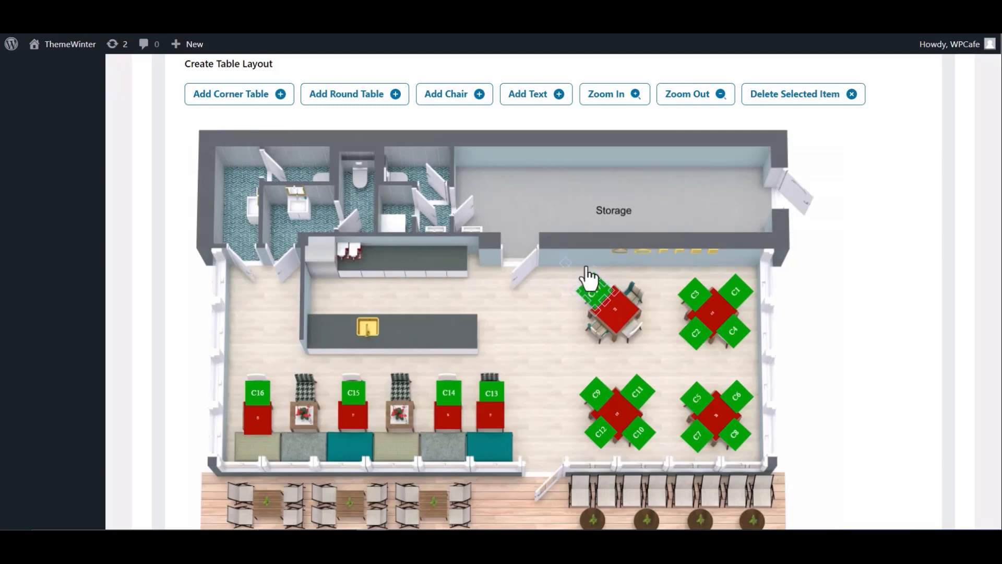
pyautogui.click(417, 97)
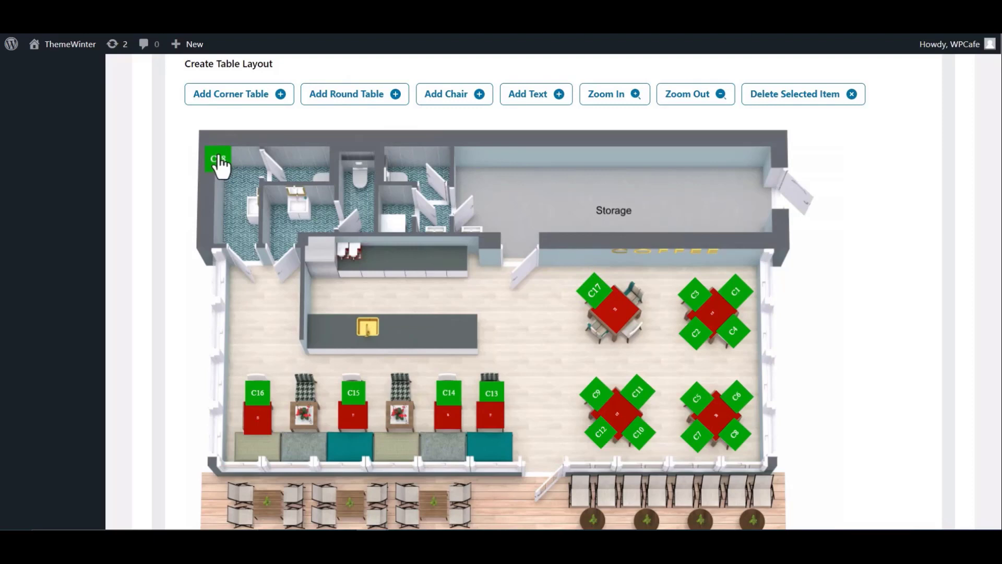
pyautogui.moveTo(218, 158)
pyautogui.mouseDown()
pyautogui.moveTo(579, 307)
pyautogui.moveTo(548, 293)
pyautogui.mouseUp()
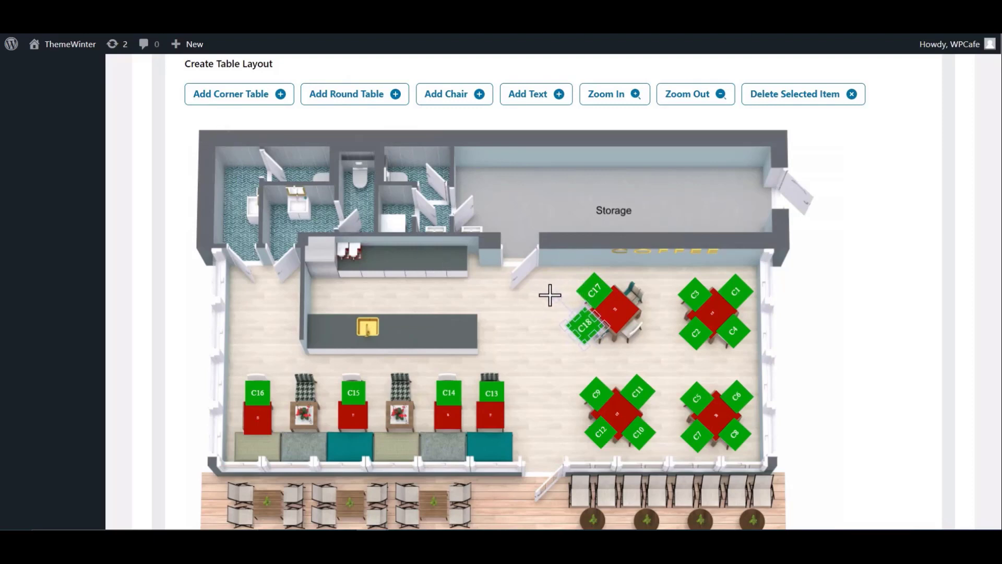
pyautogui.moveTo(593, 338); pyautogui.dragTo(632, 326)
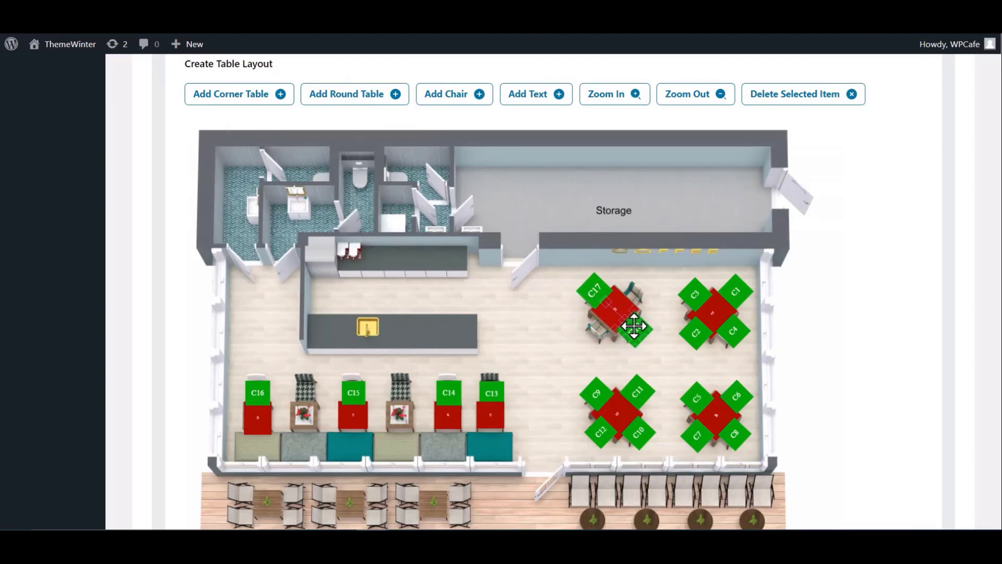
# Add chairs C19 and C20 diagonally at the red table's lower-left and upper-right corners.
pyautogui.click(470, 96)
pyautogui.moveTo(219, 158)
pyautogui.mouseDown()
pyautogui.moveTo(622, 395)
pyautogui.moveTo(521, 316)
pyautogui.mouseUp()
pyautogui.moveTo(555, 351); pyautogui.dragTo(594, 334)
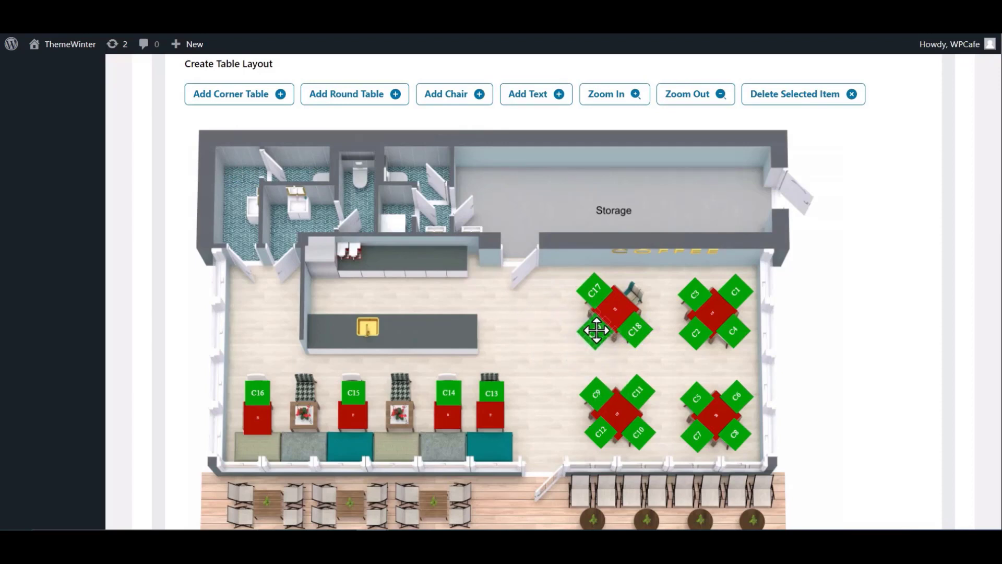
pyautogui.click(444, 97)
pyautogui.moveTo(224, 166); pyautogui.dragTo(658, 286)
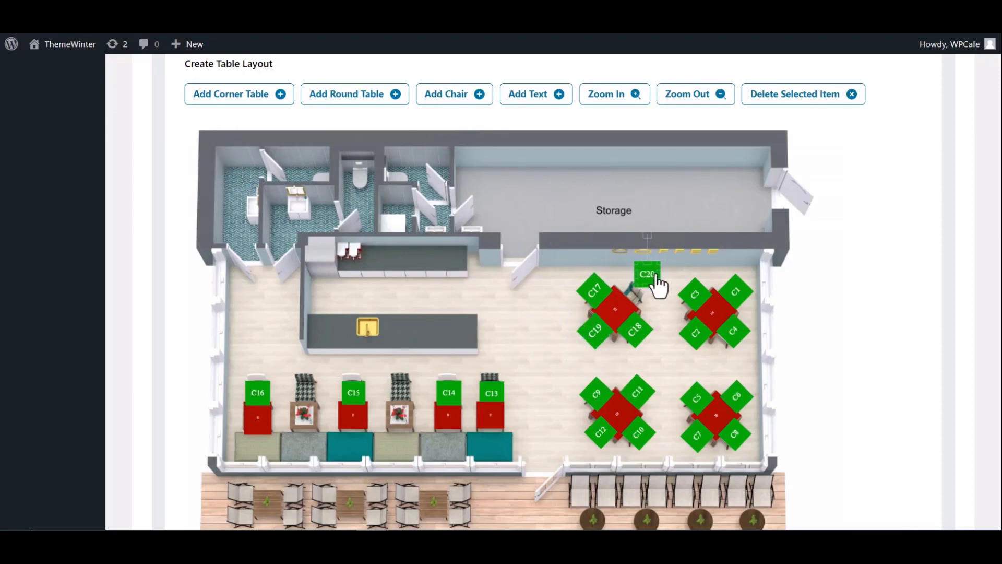
pyautogui.moveTo(647, 235); pyautogui.dragTo(608, 239)
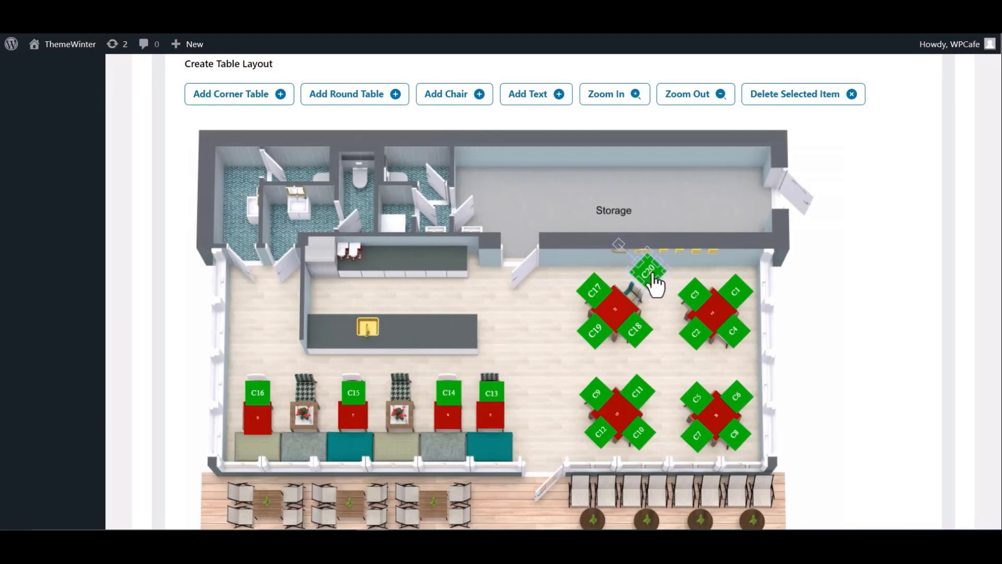
pyautogui.moveTo(654, 281); pyautogui.dragTo(639, 287)
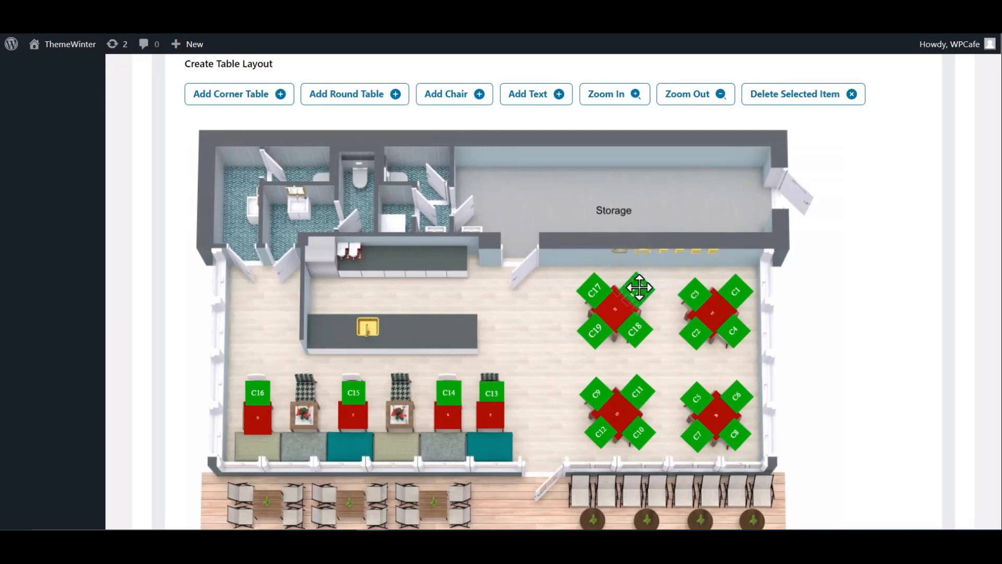
# Briefly add a round table near C14/C15, adjust zoom, then delete bar chair C13.
pyautogui.click(373, 104)
pyautogui.moveTo(261, 162)
pyautogui.mouseDown()
pyautogui.moveTo(415, 398)
pyautogui.moveTo(400, 412)
pyautogui.mouseUp()
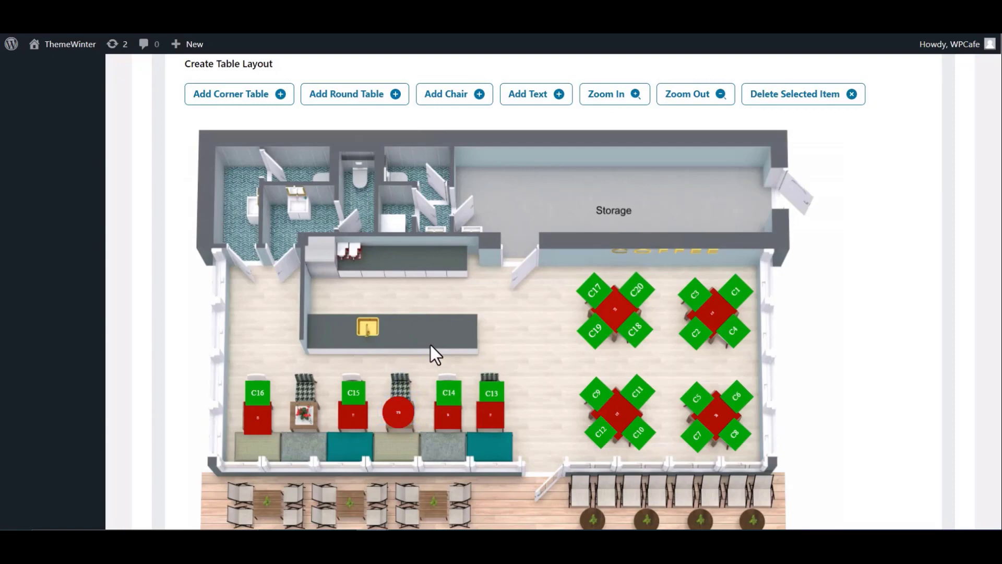
pyautogui.click(619, 91)
pyautogui.click(703, 101)
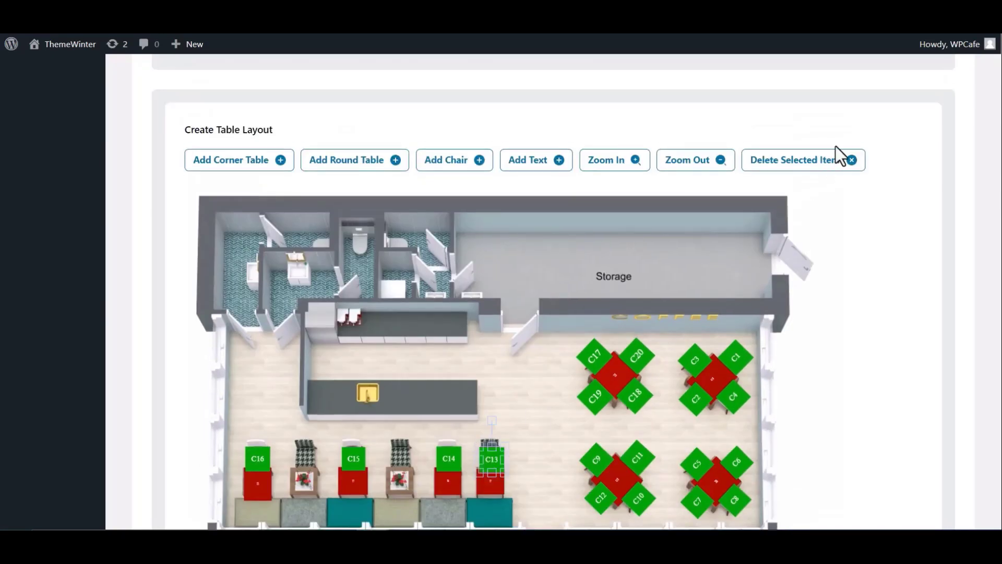
pyautogui.click(828, 165)
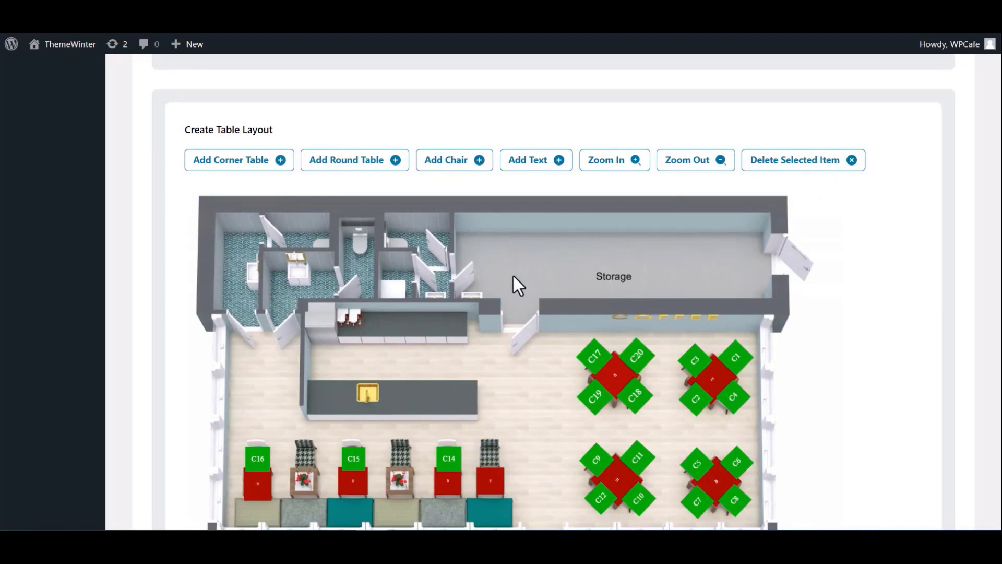
pyautogui.scroll(-1, 513, 268)
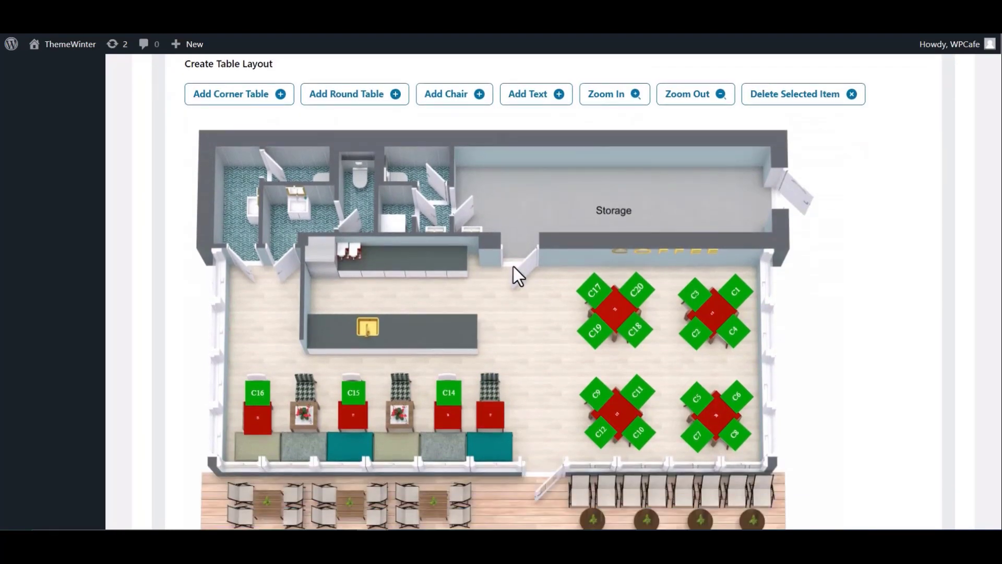
# Attempt to save the layout and dismiss the missing-chair warning.
pyautogui.scroll(-3, 512, 267)
pyautogui.scroll(-2, 512, 266)
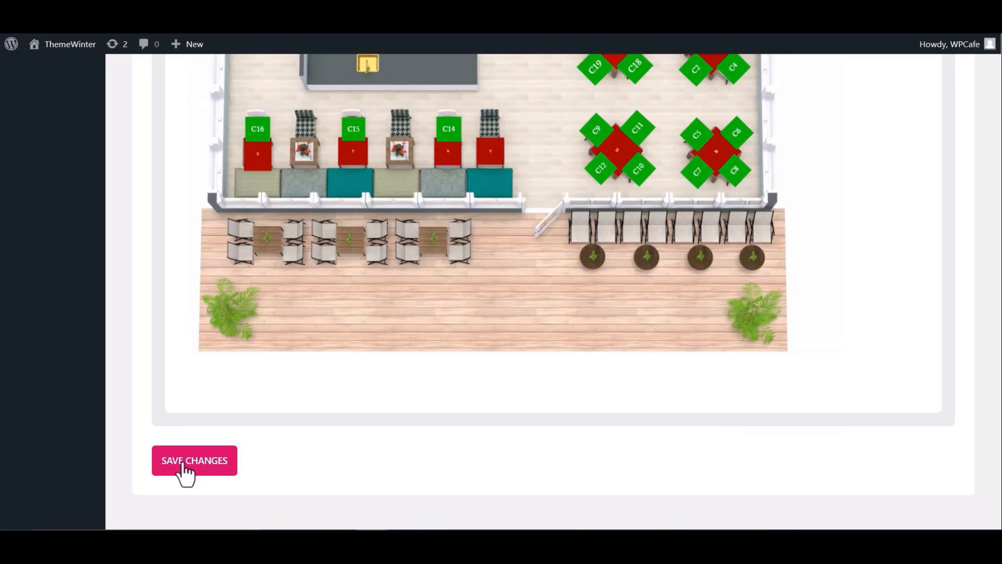
pyautogui.click(205, 462)
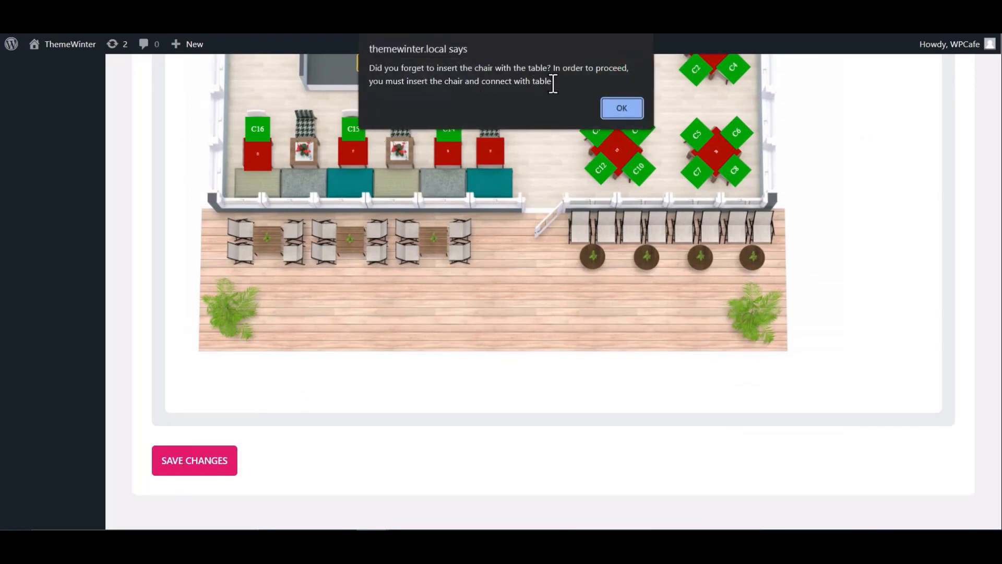
pyautogui.click(621, 108)
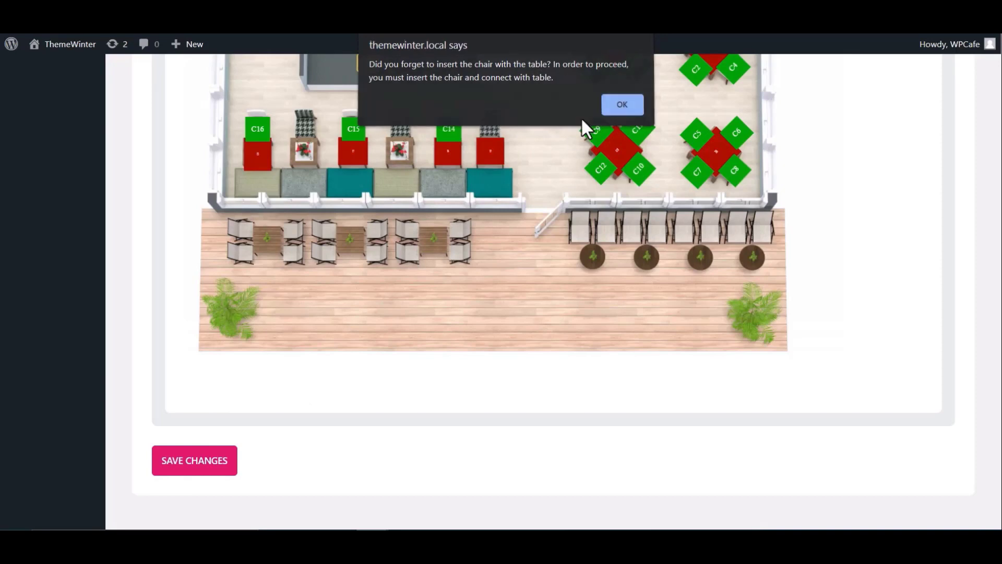
# Add chair C20 on the empty bar seat beside C14 and save the layout.
pyautogui.scroll(5, 542, 167)
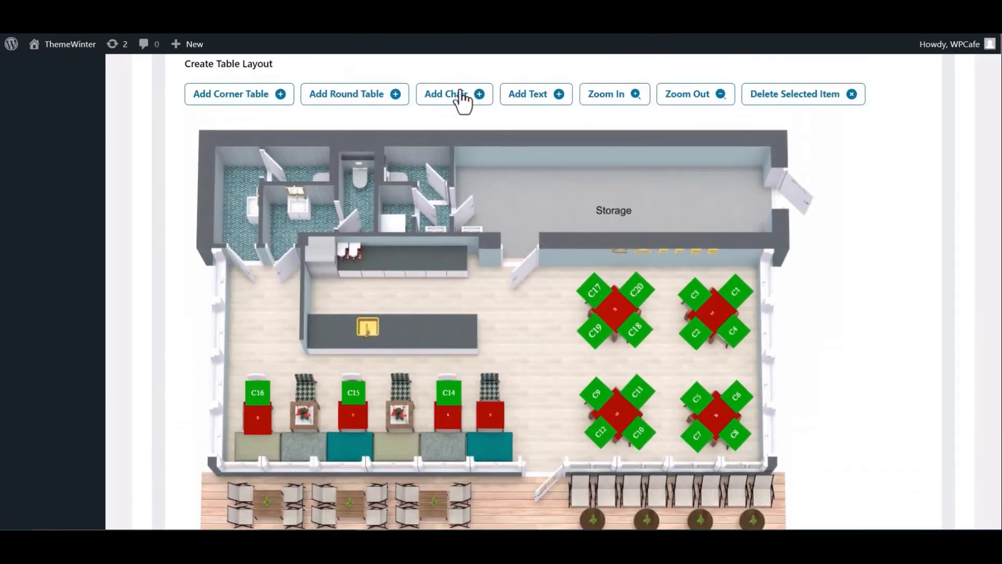
pyautogui.click(460, 95)
pyautogui.moveTo(217, 163)
pyautogui.mouseDown()
pyautogui.moveTo(480, 344)
pyautogui.moveTo(490, 397)
pyautogui.mouseUp()
pyautogui.scroll(-5, 408, 388)
pyautogui.click(209, 470)
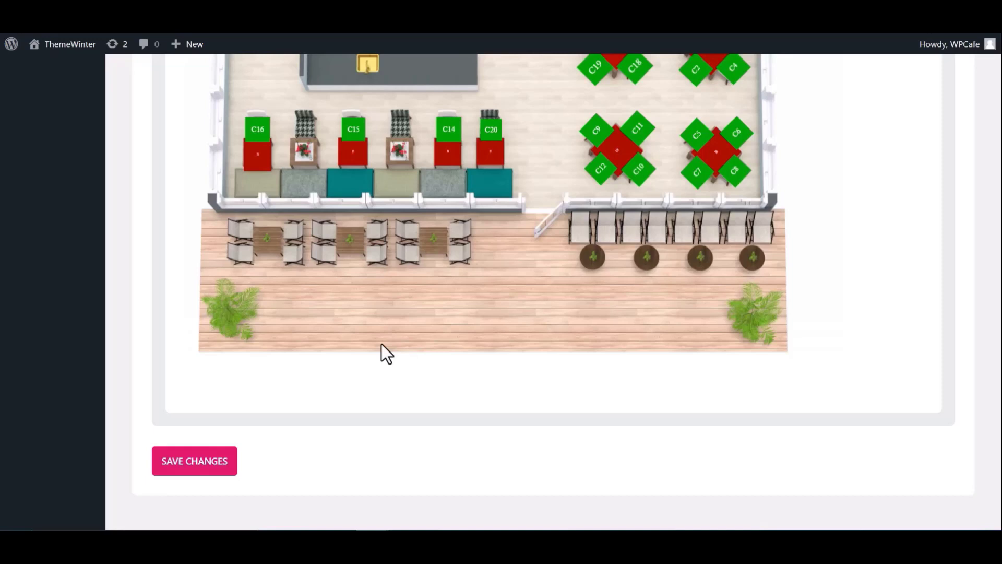
pyautogui.scroll(10, 381, 344)
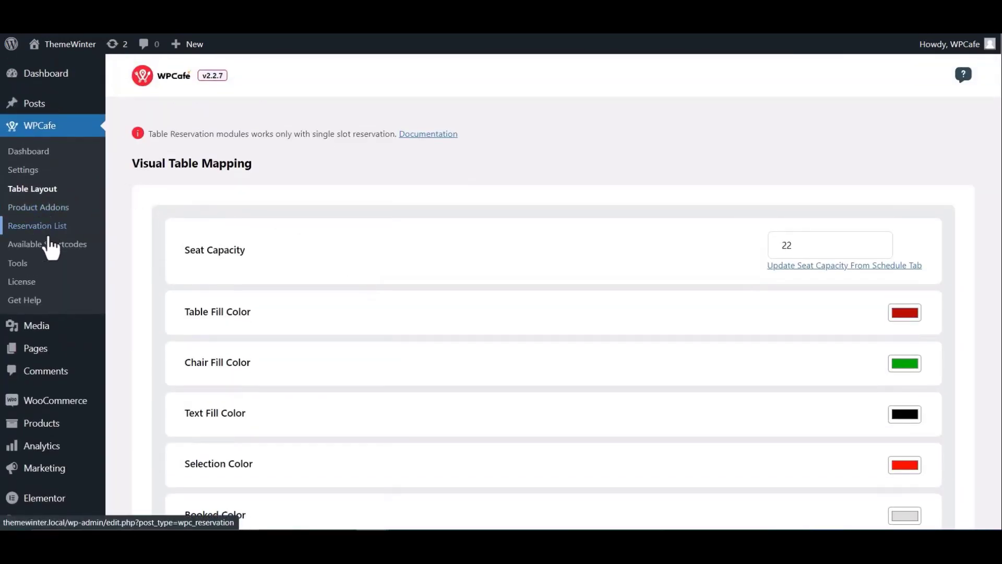
# Open the shortcode generator for the Visual Table/Seat Selection reservation form.
pyautogui.click(44, 244)
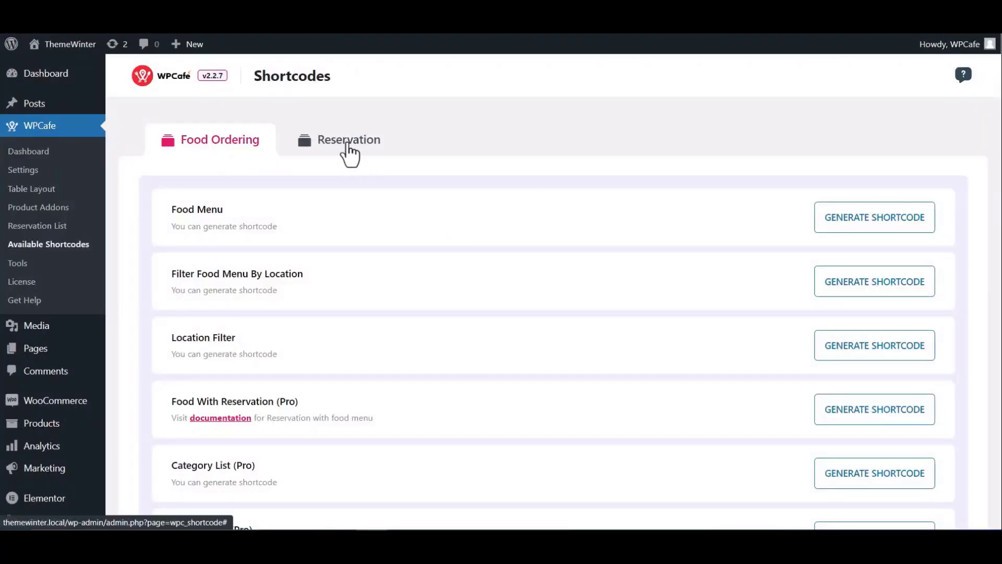
pyautogui.click(347, 152)
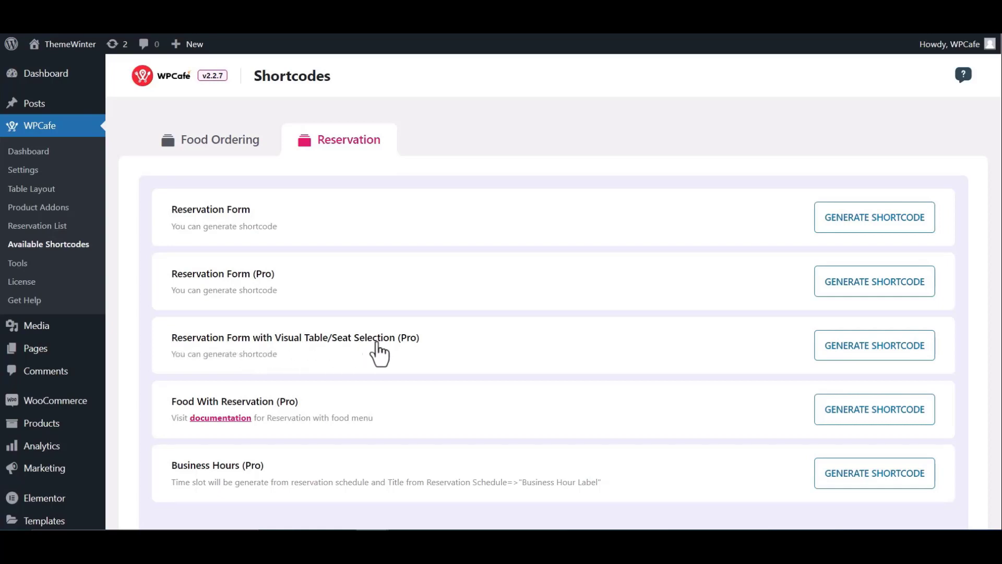
pyautogui.click(877, 349)
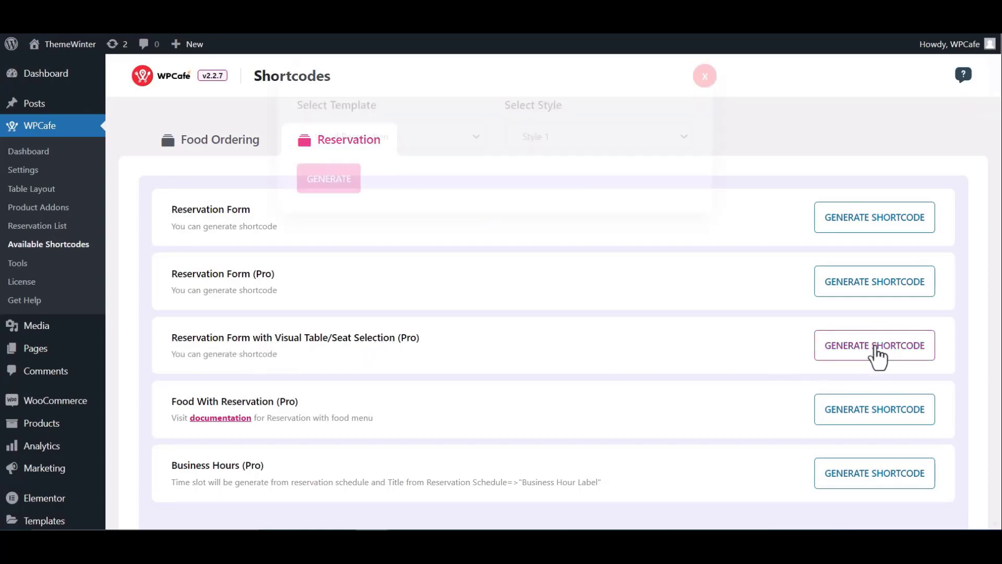
# Generate the shortcode with the Visual Reservation template and Style 1, then copy it.
pyautogui.click(449, 143)
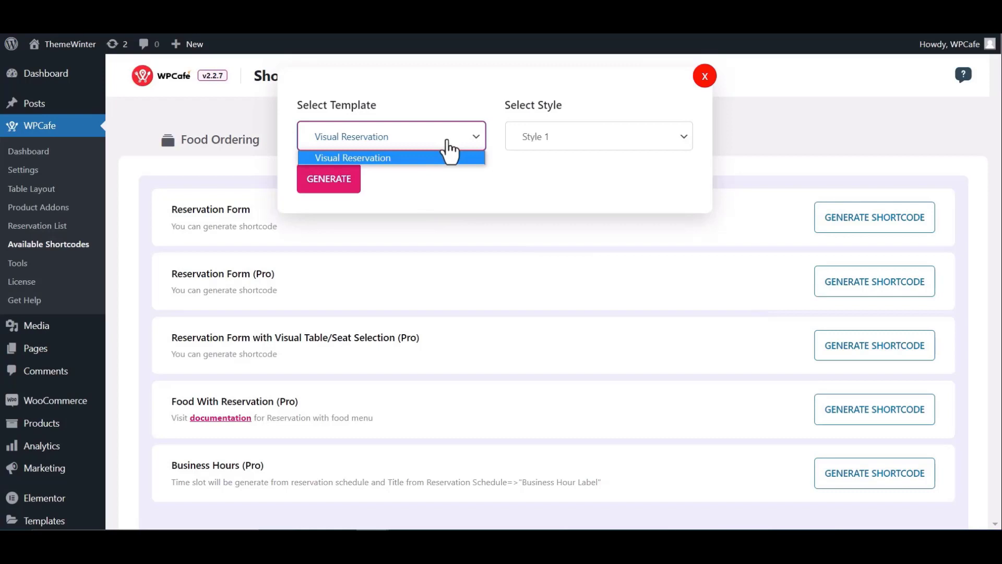
pyautogui.click(447, 141)
pyautogui.click(568, 143)
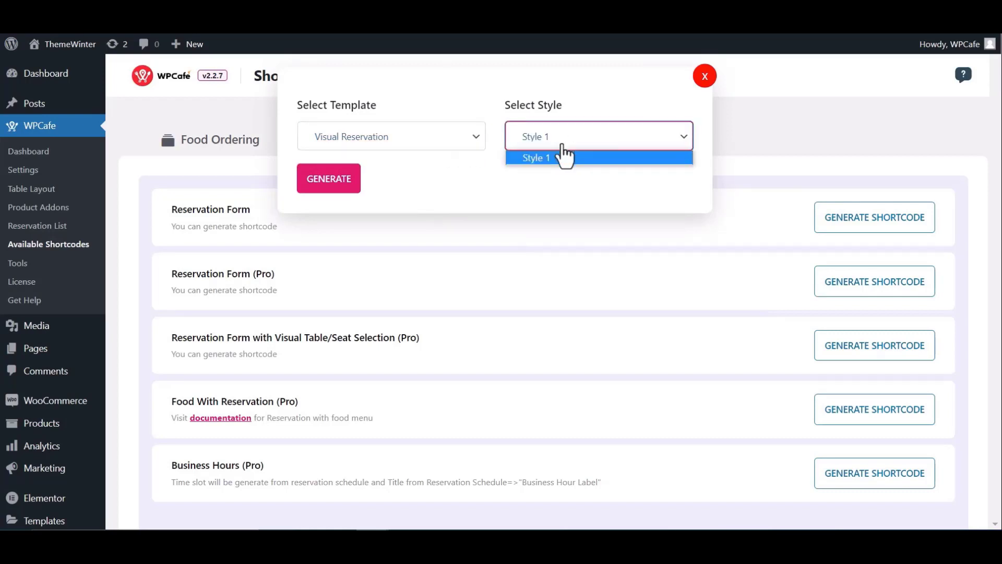
pyautogui.click(452, 181)
pyautogui.click(321, 187)
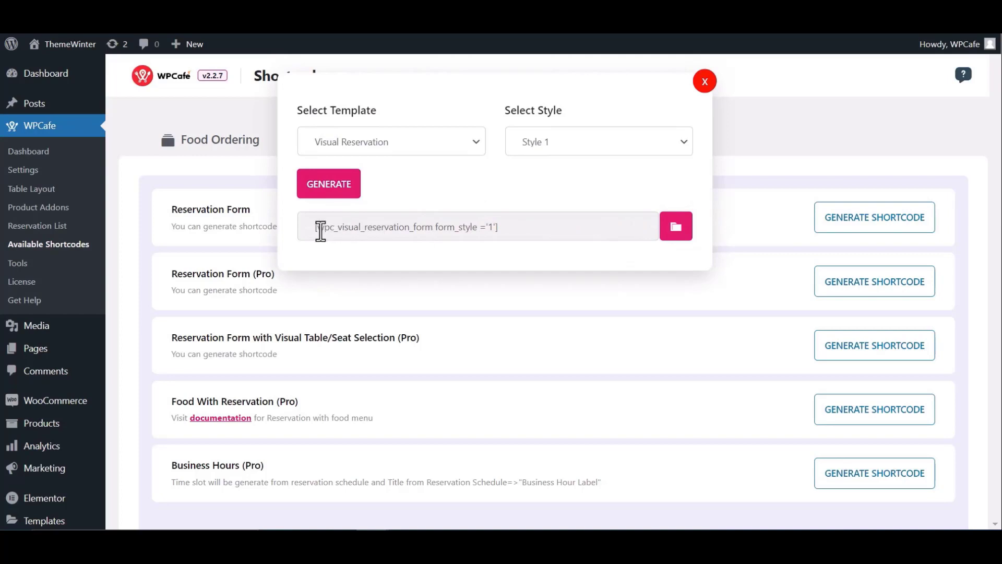
pyautogui.moveTo(321, 230); pyautogui.dragTo(522, 230)
pyautogui.click(587, 228)
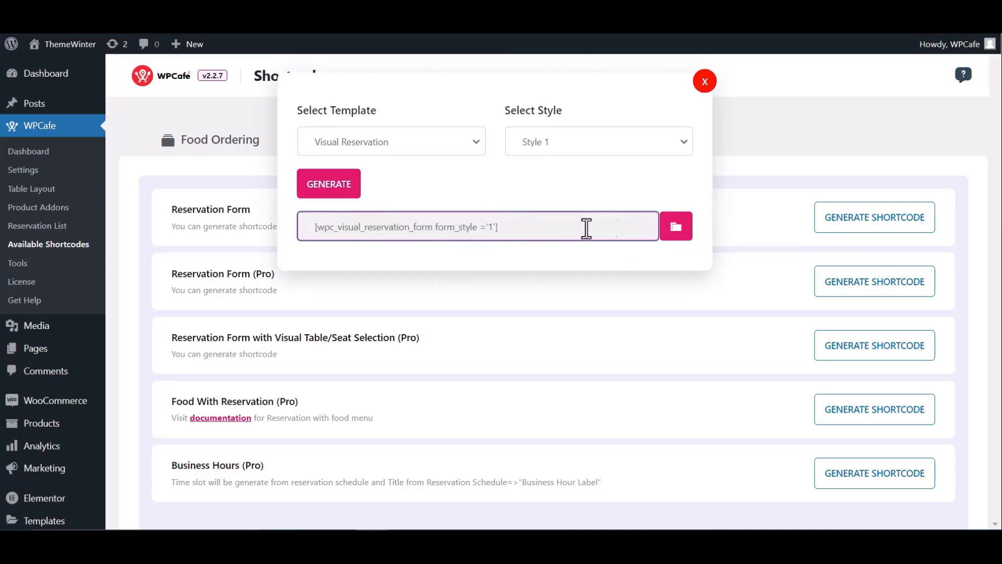
pyautogui.click(676, 228)
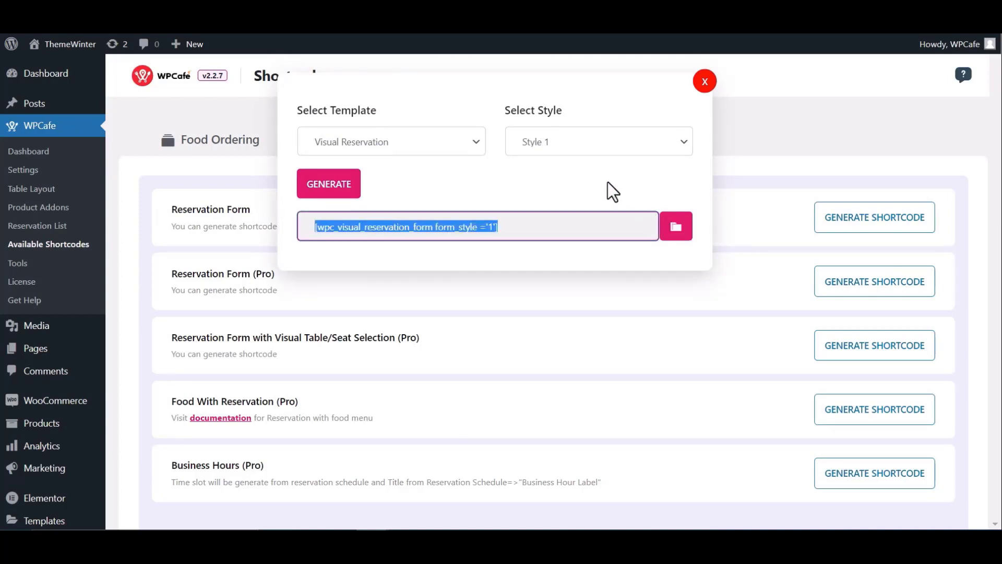
# Create a page titled 'Visual Table Reservation' with a Shortcode block holding the copied shortcode.
pyautogui.click(702, 83)
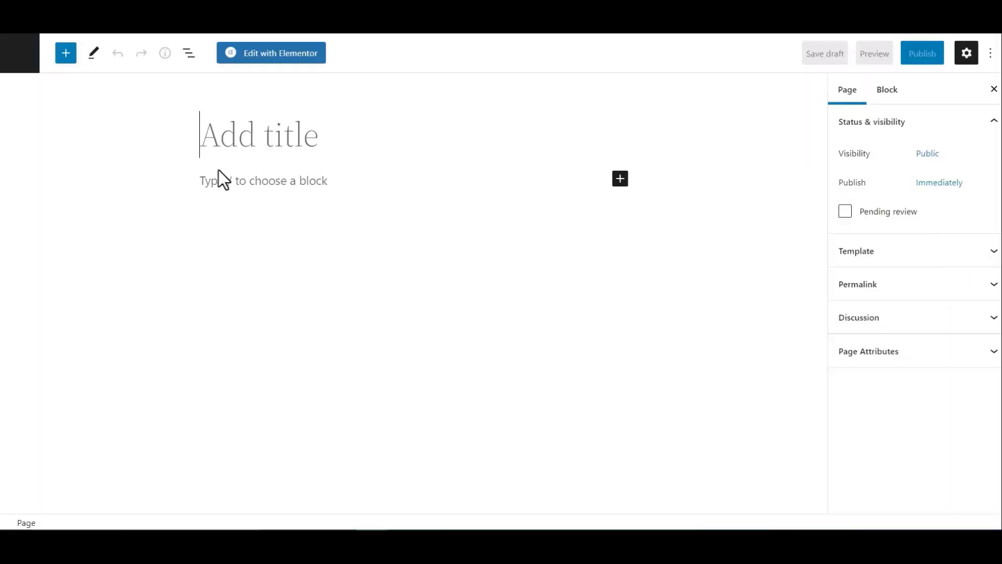
pyautogui.write('Visual ')
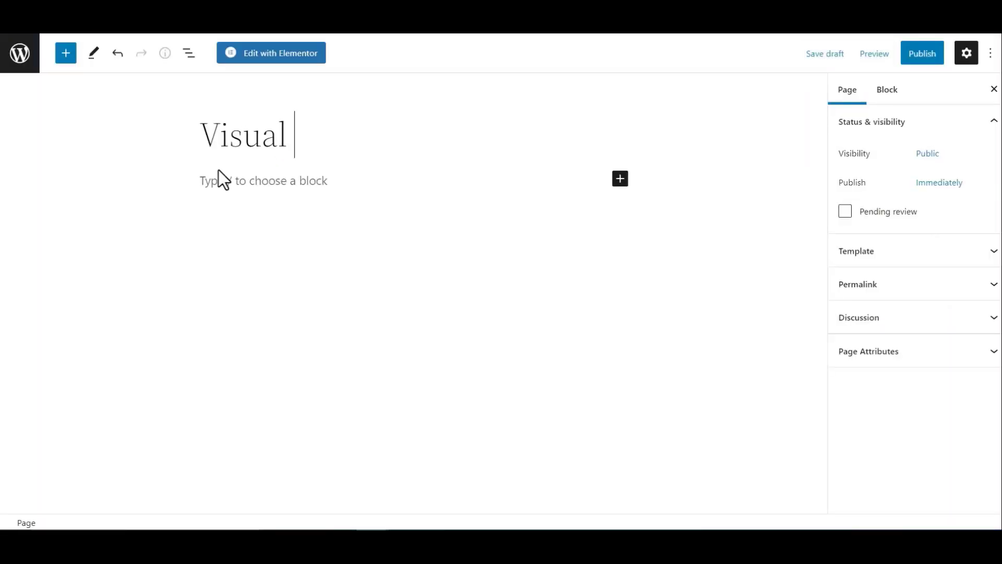
pyautogui.write('Table ')
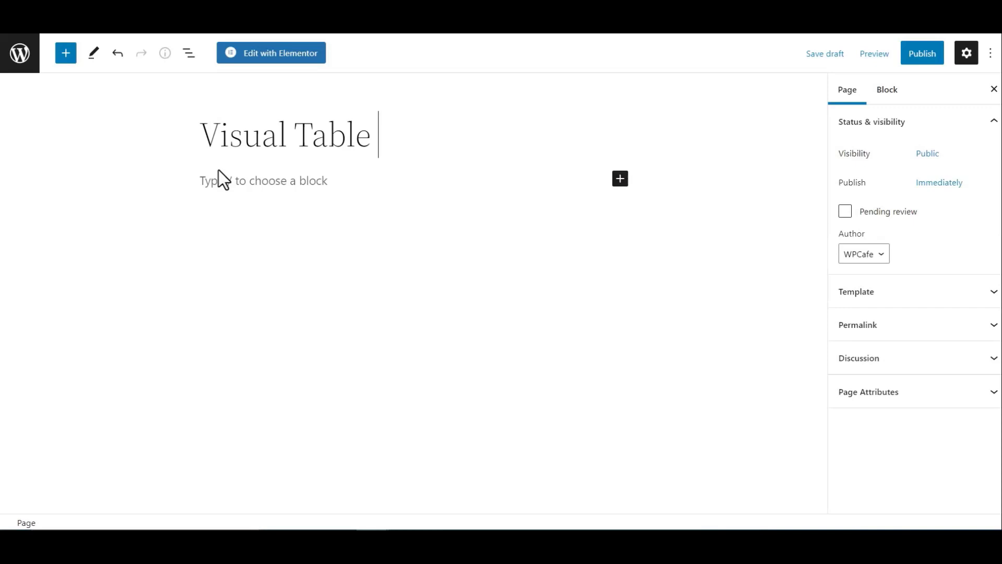
pyautogui.write('Reservation')
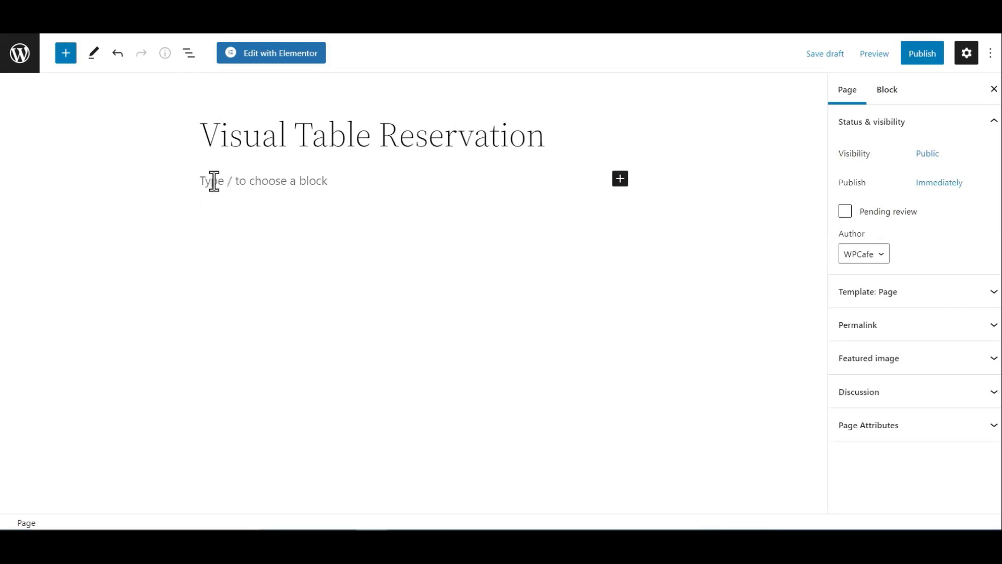
pyautogui.click(214, 180)
pyautogui.click(620, 180)
pyautogui.click(715, 284)
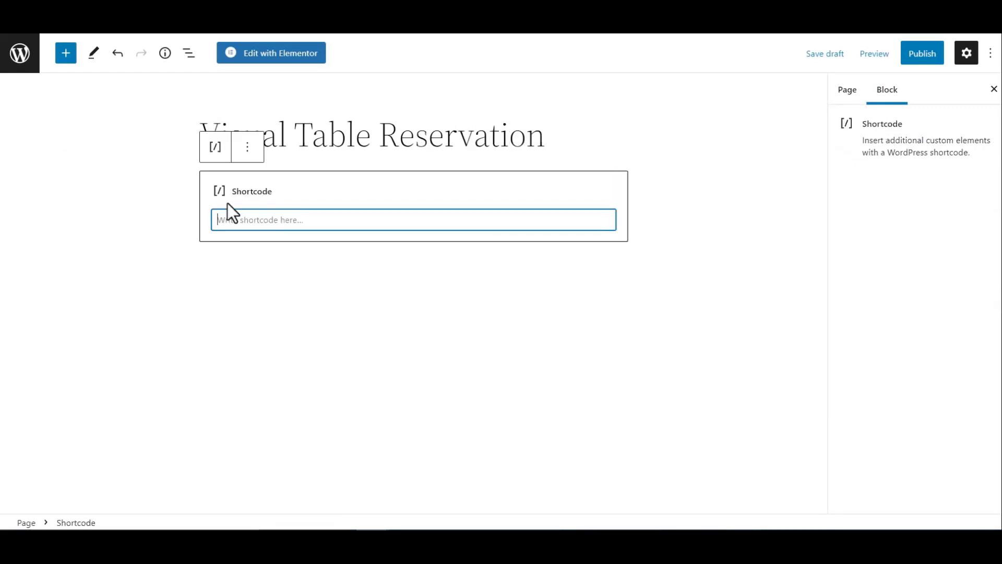
pyautogui.hotkey('ctrl', 'v')
pyautogui.click(603, 246)
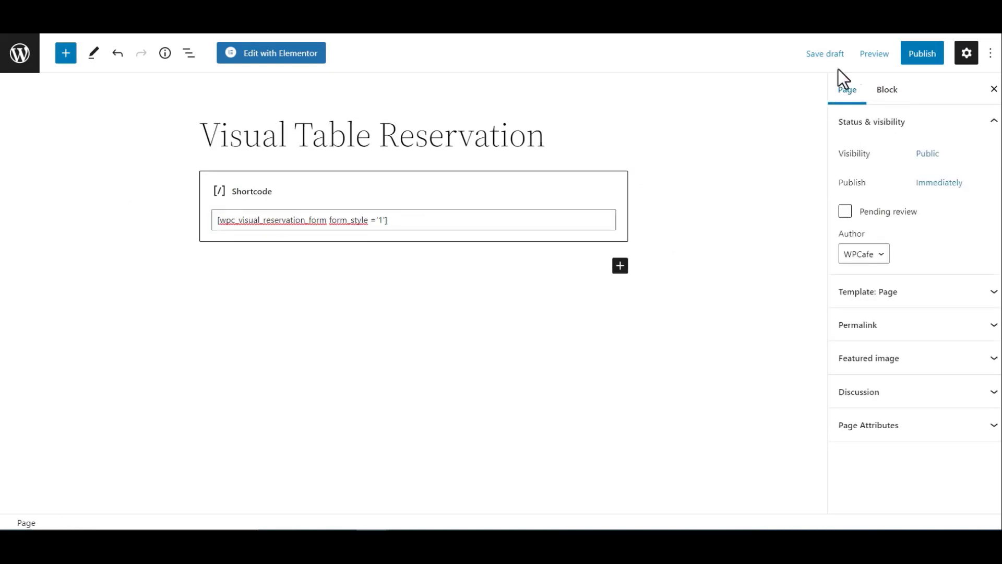
# Publish the Visual Table Reservation page.
pyautogui.click(922, 53)
pyautogui.click(893, 54)
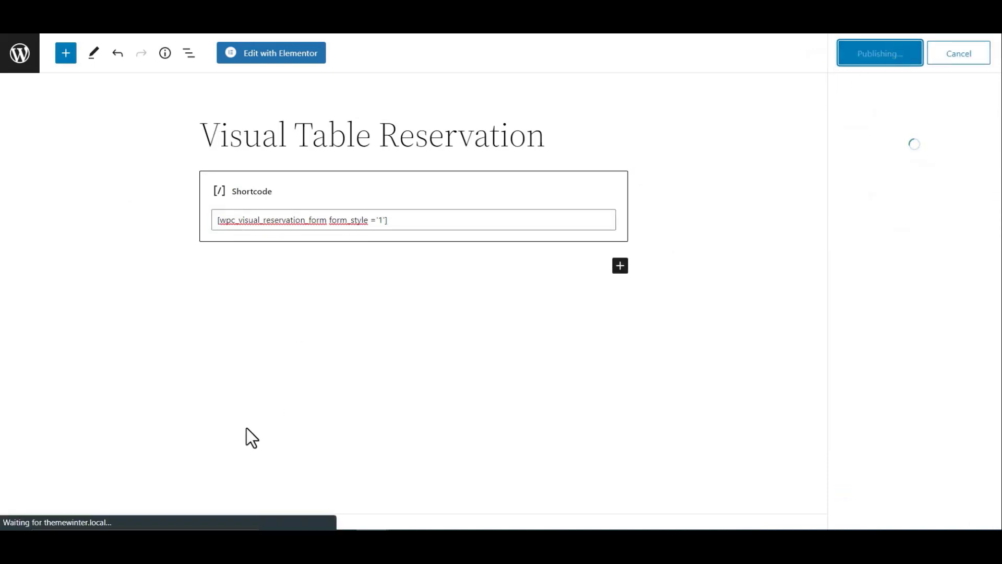
pyautogui.scroll(-3, 132, 354)
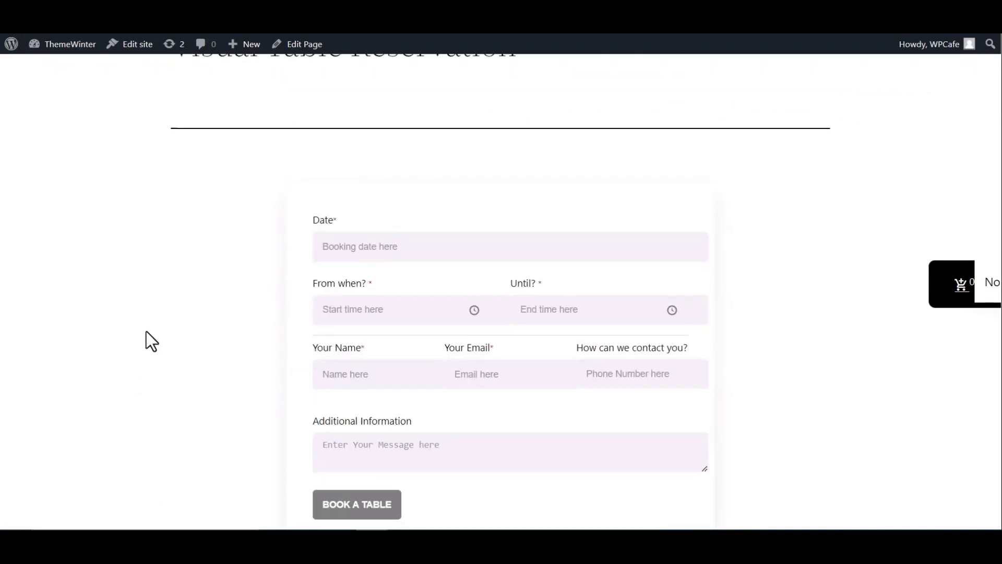
# Set the booking date to September 25 on the reservation form.
pyautogui.scroll(-1, 146, 331)
pyautogui.click(425, 188)
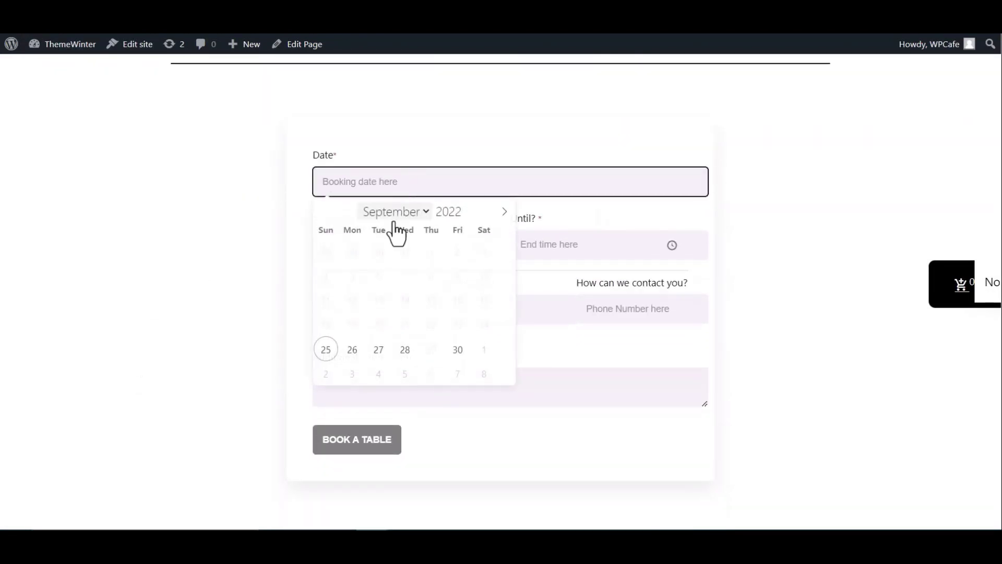
pyautogui.click(326, 349)
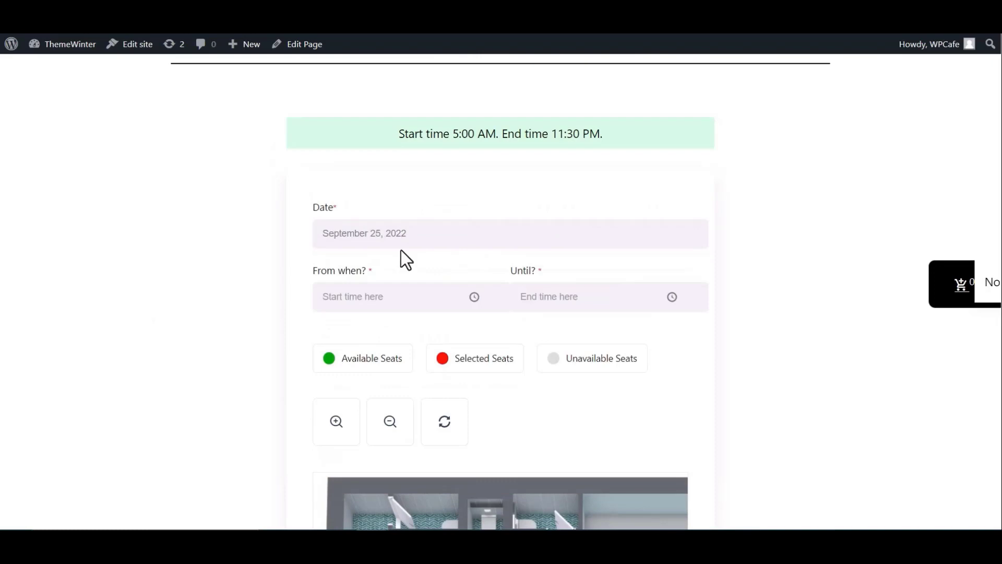
pyautogui.scroll(-1, 388, 269)
pyautogui.scroll(-3, 387, 271)
pyautogui.scroll(2, 388, 270)
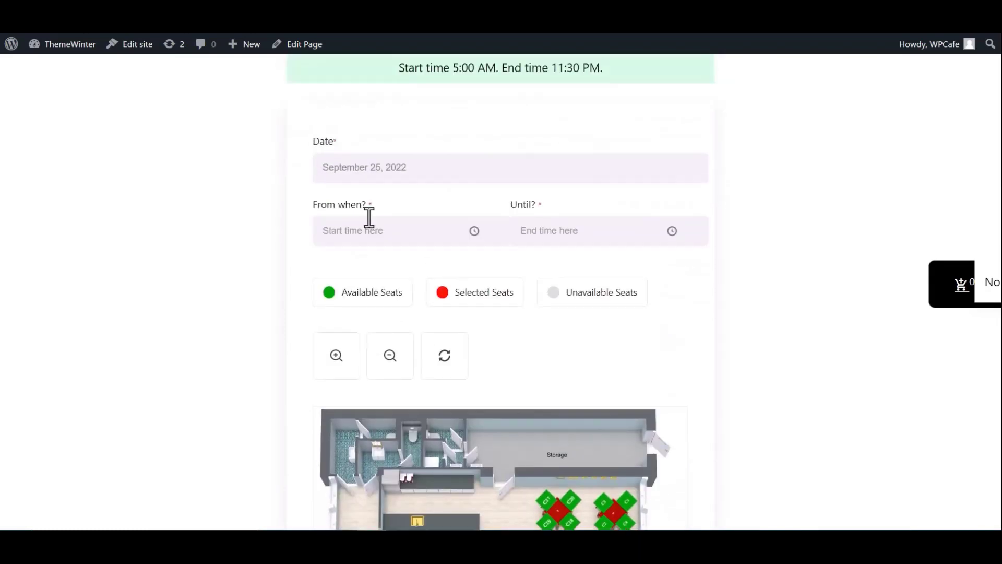
# Set the booking time from 6:00 pm until 7:00 pm.
pyautogui.click(367, 230)
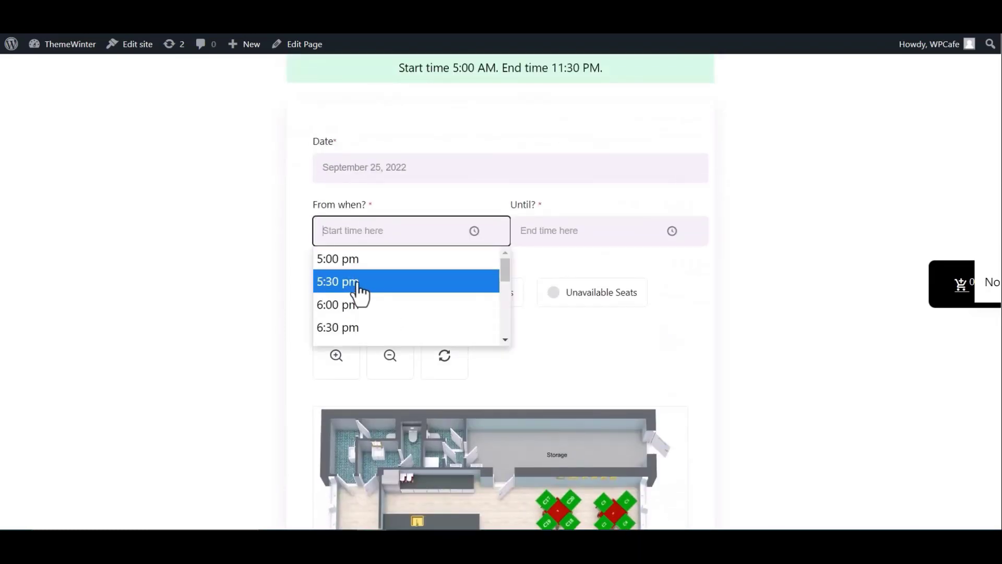
pyautogui.click(358, 308)
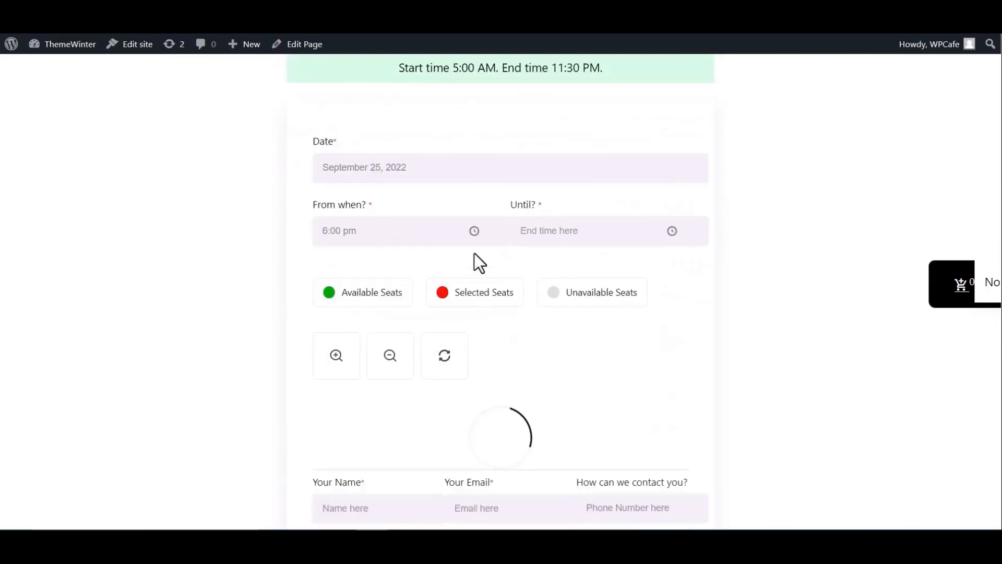
pyautogui.click(550, 239)
pyautogui.scroll(-1, 543, 303)
pyautogui.click(543, 292)
pyautogui.scroll(-2, 685, 294)
pyautogui.scroll(-4, 684, 293)
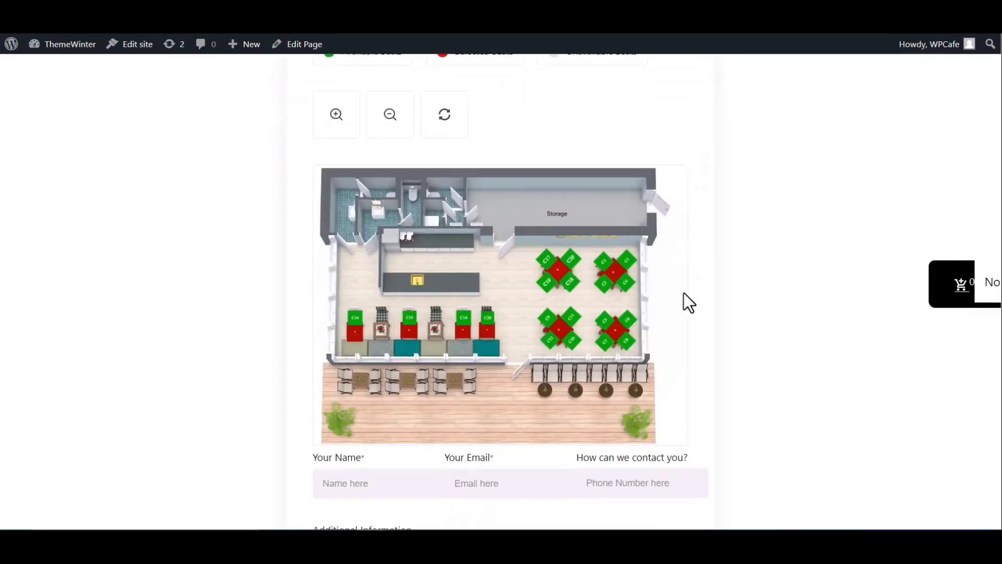
pyautogui.scroll(1, 684, 293)
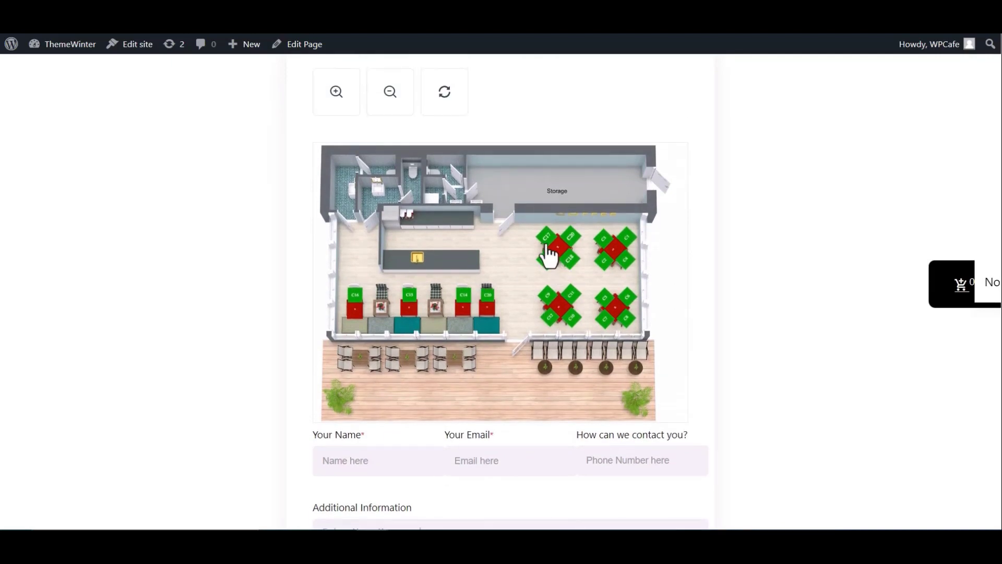
pyautogui.scroll(-1, 357, 239)
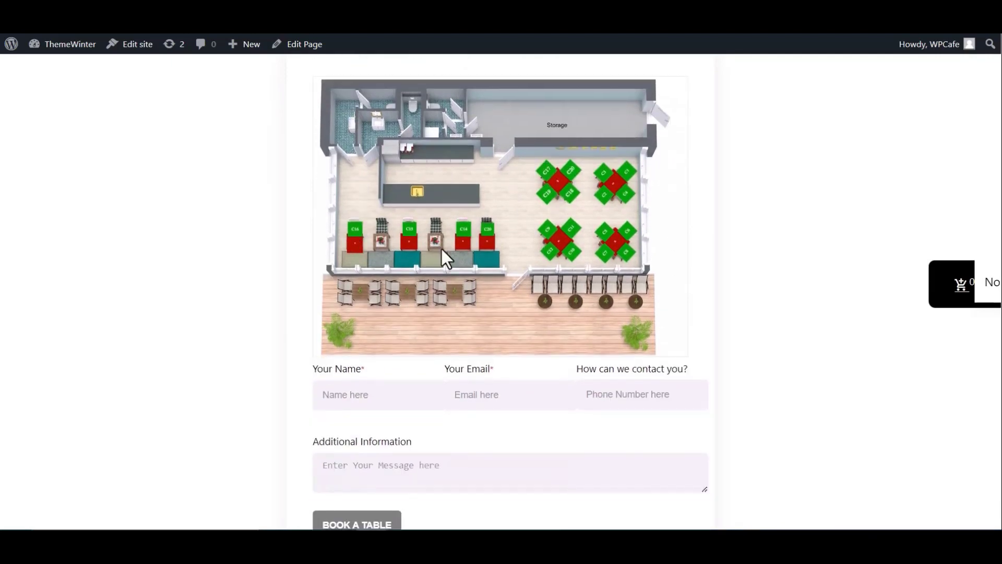
pyautogui.scroll(1, 484, 201)
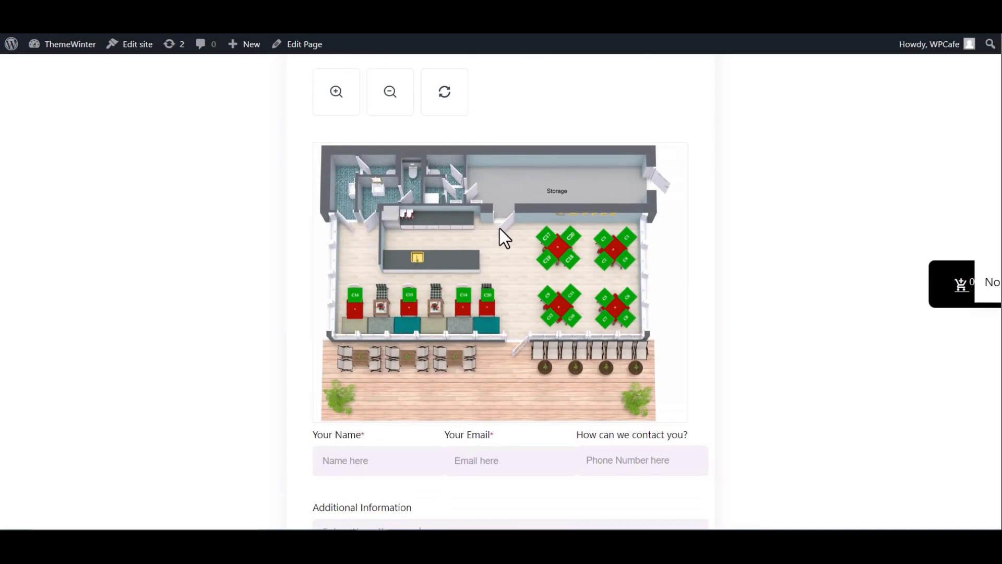
# Select seat C17 on the floor-plan seat map.
pyautogui.click(544, 241)
pyautogui.scroll(-1, 505, 266)
pyautogui.scroll(-1, 504, 266)
# Autofill name and email, submit the table booking, and confirm it.
pyautogui.click(384, 334)
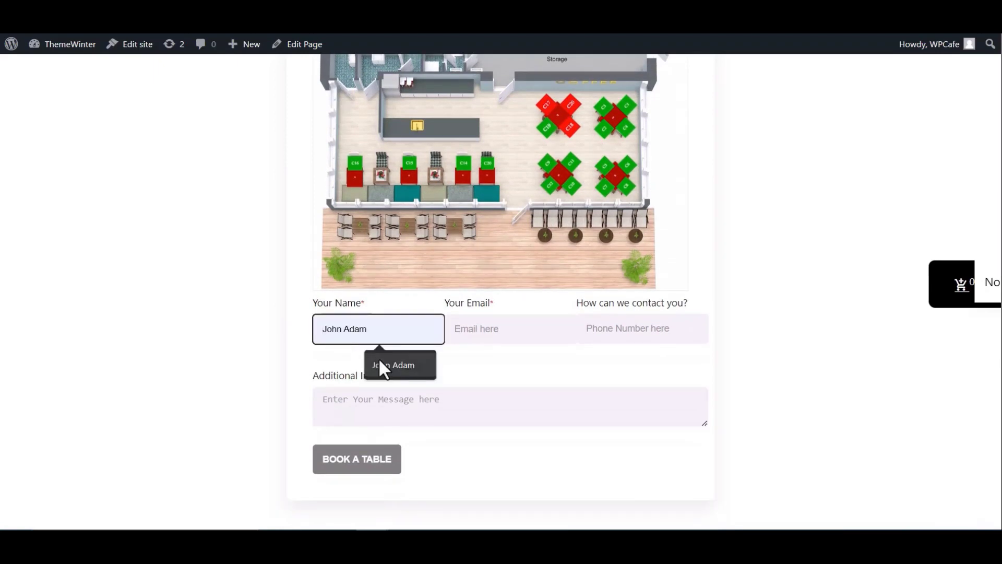
pyautogui.click(378, 360)
pyautogui.click(501, 329)
pyautogui.click(517, 368)
pyautogui.click(334, 459)
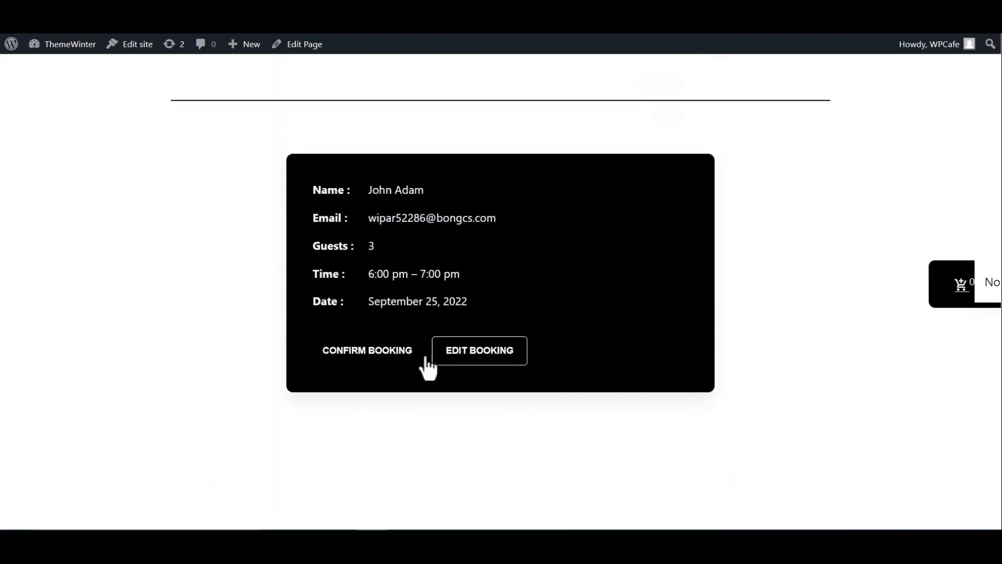
pyautogui.click(375, 357)
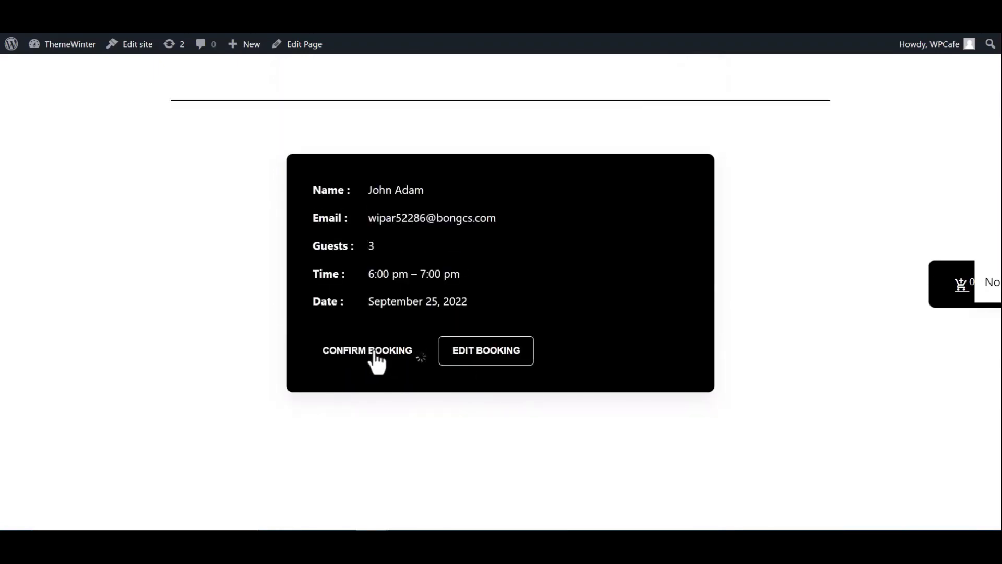